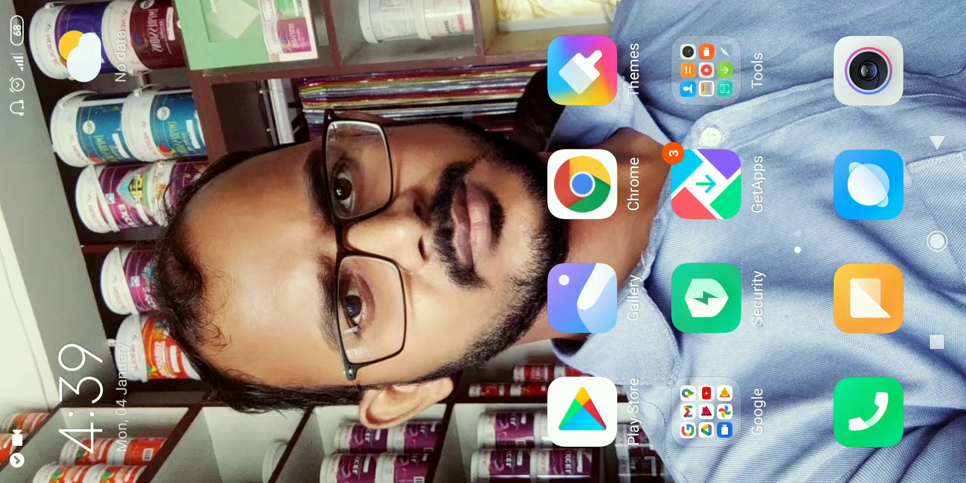
mouse_move(518, 120)
mouse_down()
mouse_move(518, 357)
mouse_move(519, 121)
mouse_up()
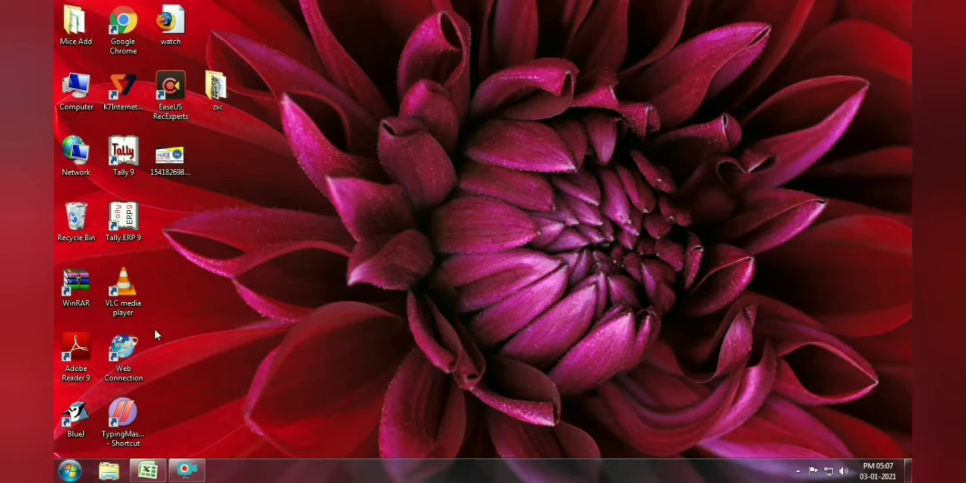
- Switch to the LOAN EMI workbook in Excel and look through the amortization table down to the last month
click(147, 469)
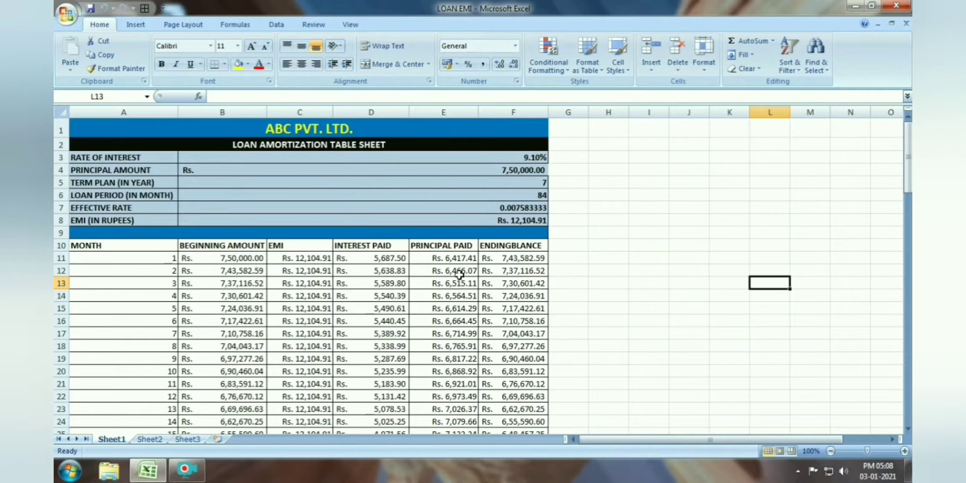
scroll(456, 277, down, 5)
scroll(456, 282, down, 18)
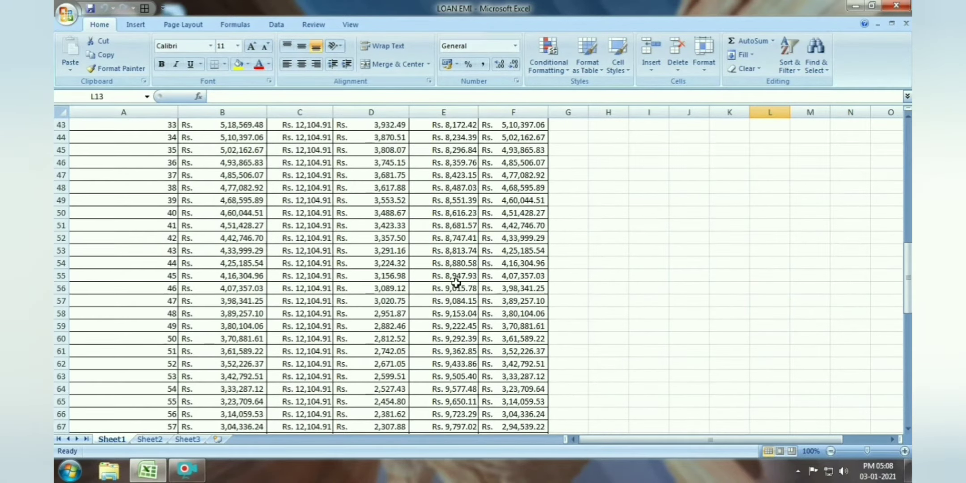
scroll(456, 283, down, 5)
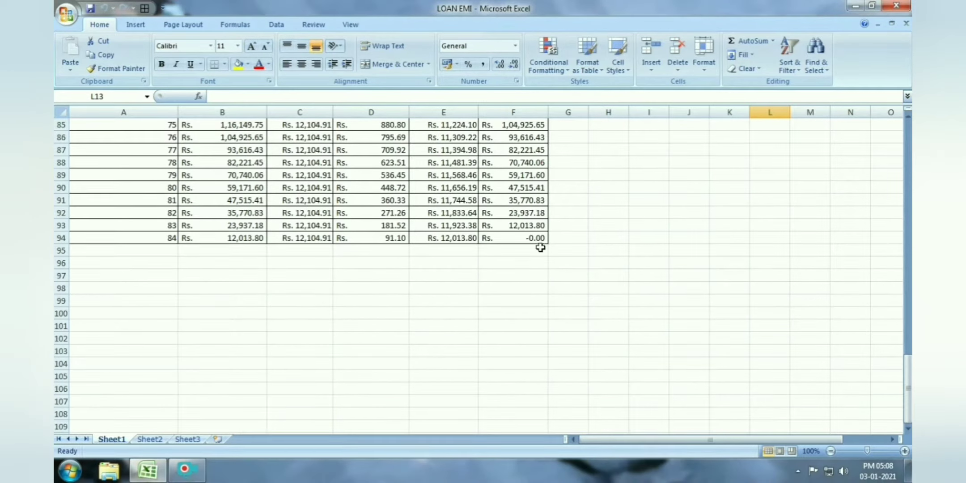
scroll(529, 257, up, 1)
scroll(529, 257, up, 20)
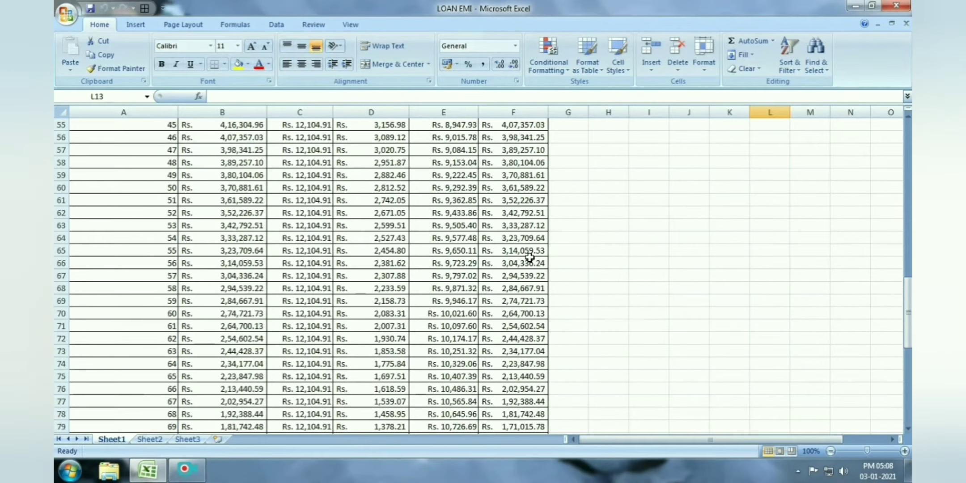
scroll(522, 258, up, 4)
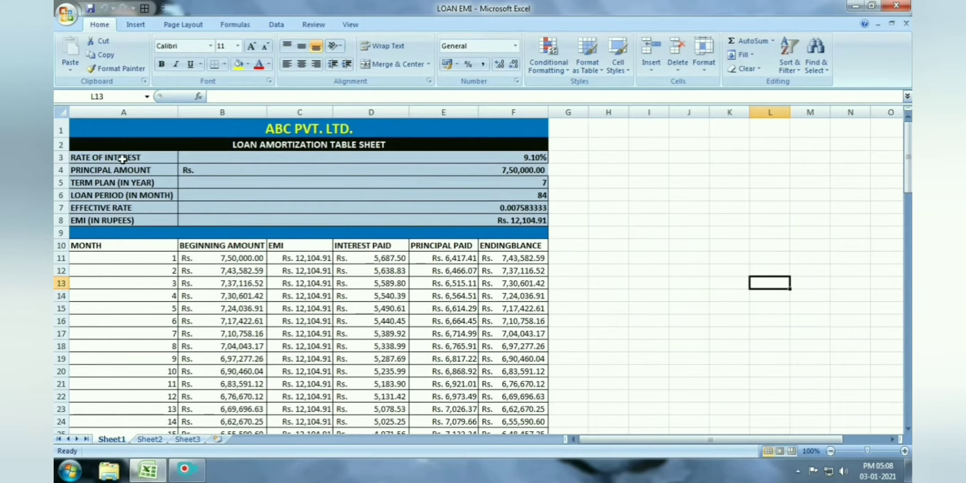
- Check the cell contents for rate of interest, principal amount, term plan and loan period in B3 to B6
click(519, 156)
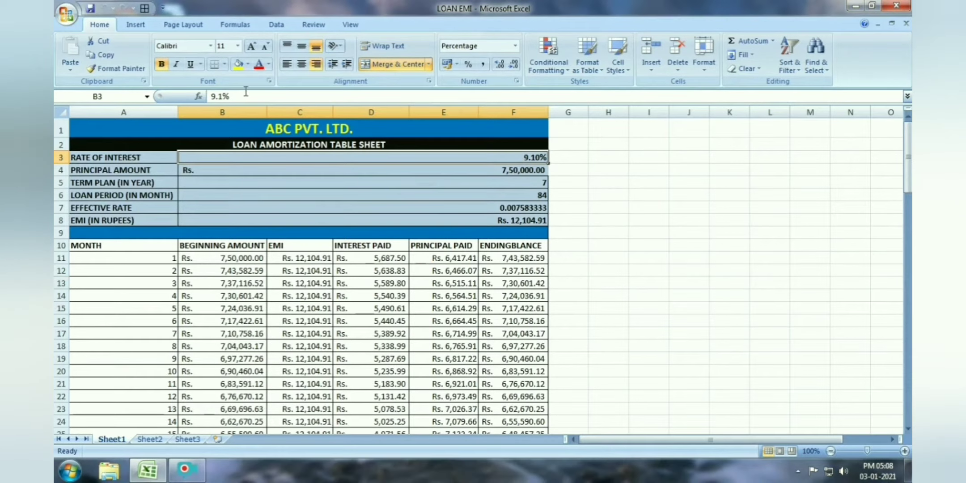
click(465, 171)
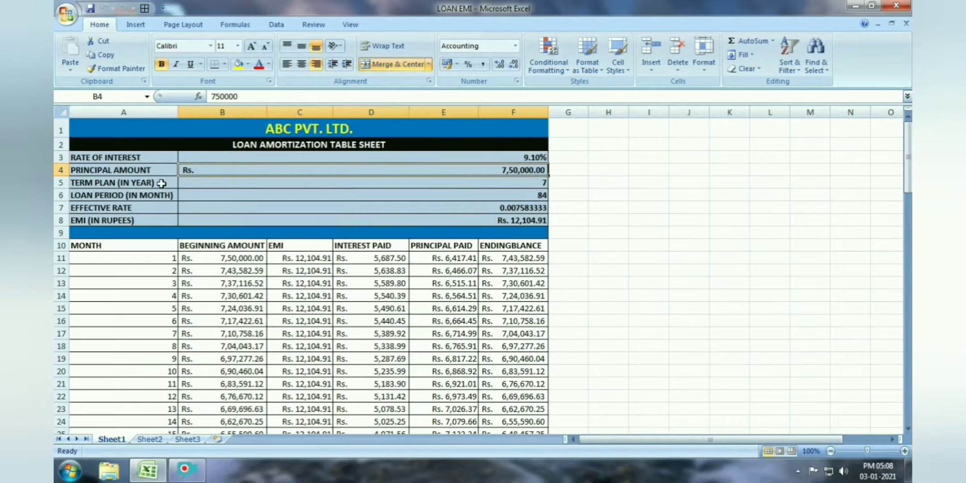
click(531, 183)
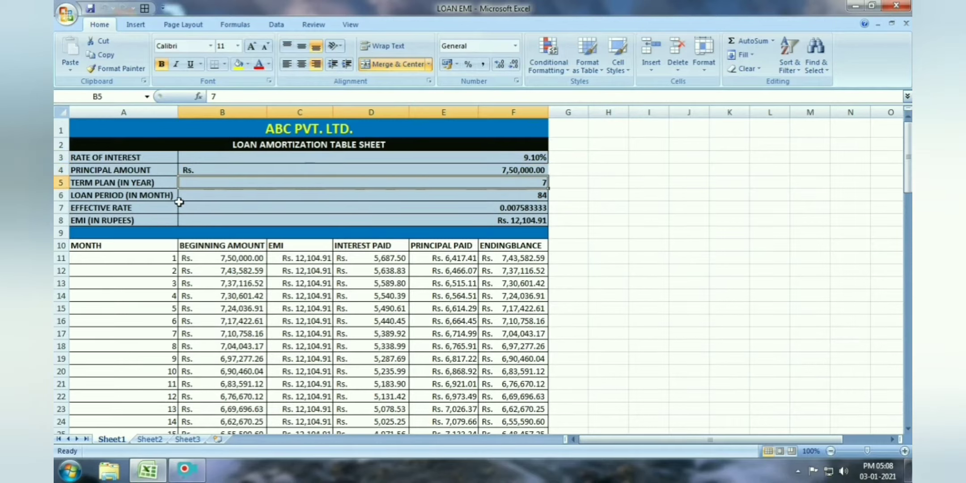
click(518, 197)
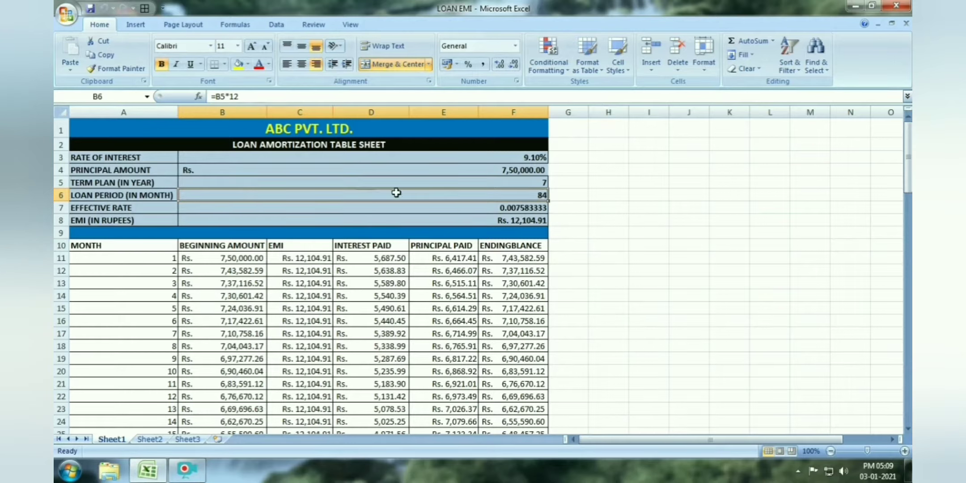
- Examine the effective rate formula in B7 and the cell it references, leaving it unedited
click(452, 208)
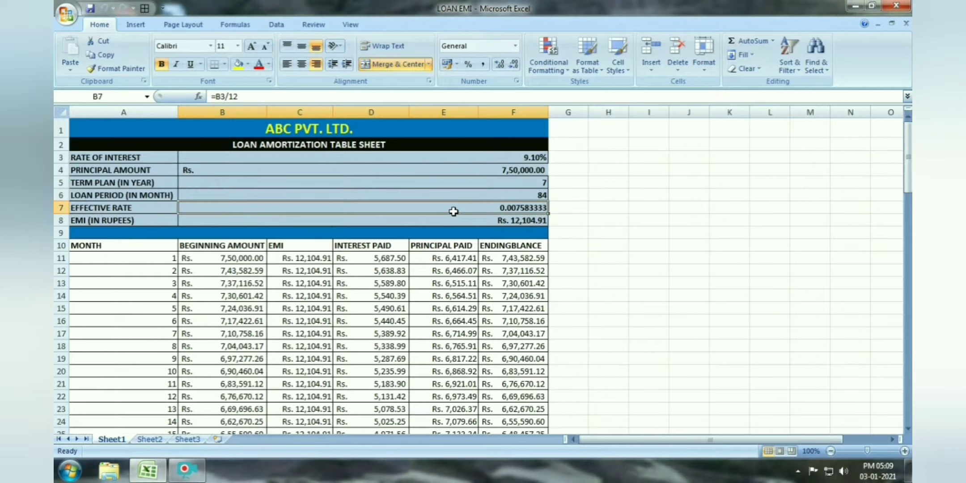
click(327, 95)
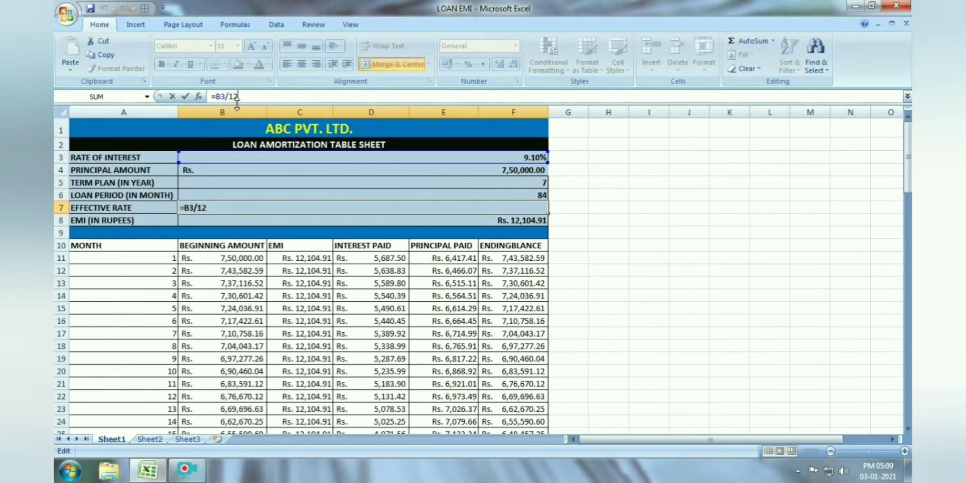
click(581, 209)
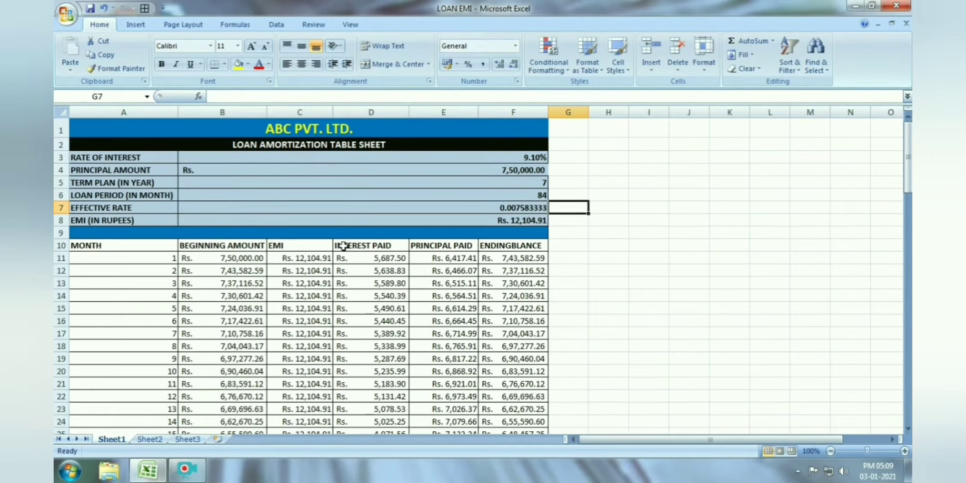
- Examine the EMI formula in B8, including the PMT arguments and the cells they reference
click(500, 220)
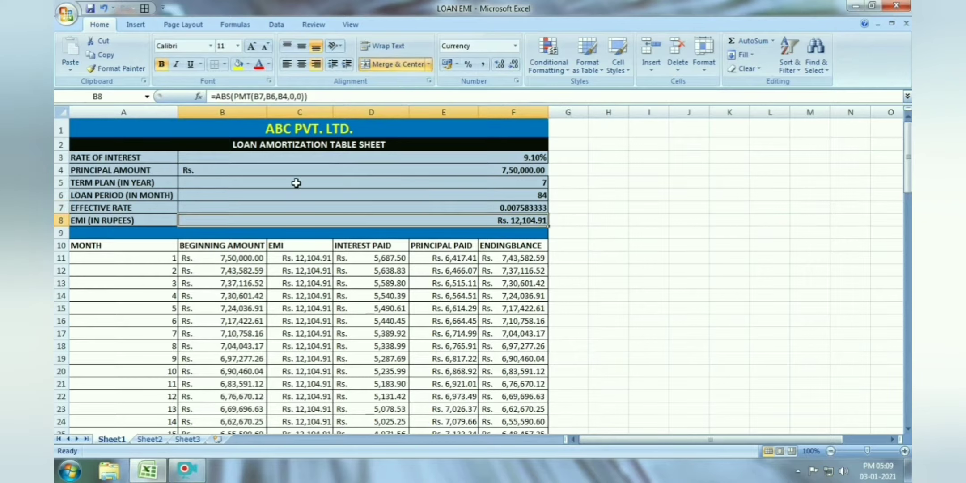
click(327, 95)
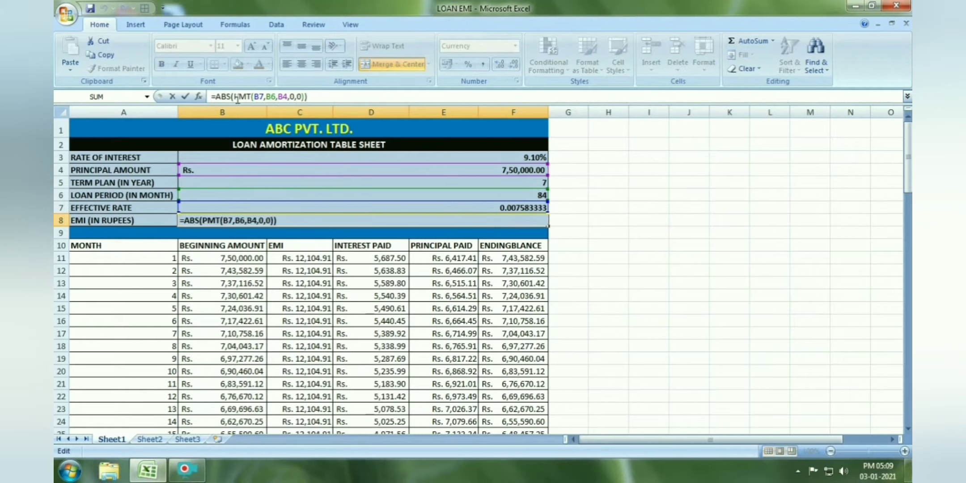
click(259, 97)
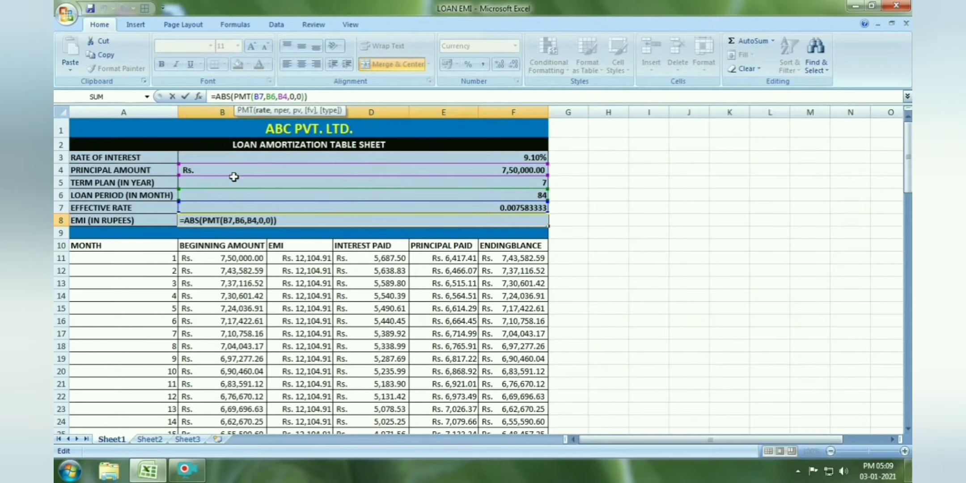
click(219, 210)
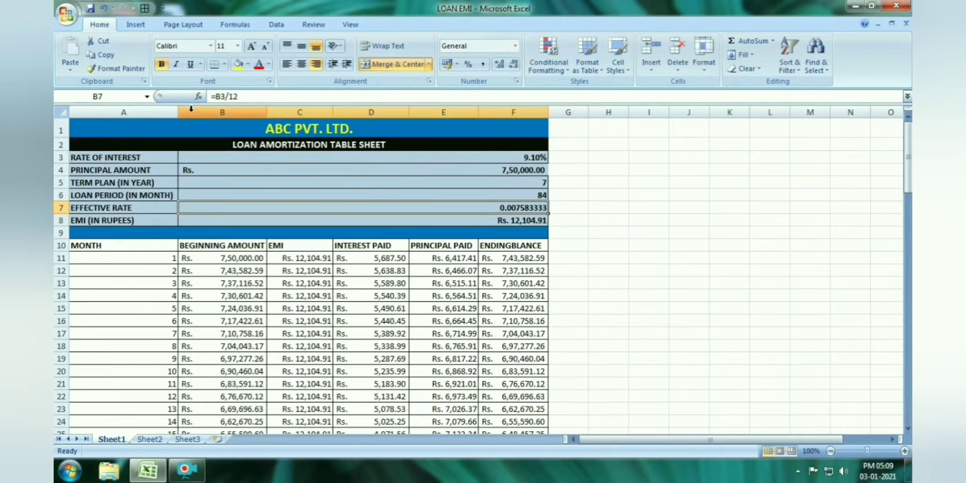
click(520, 223)
click(320, 99)
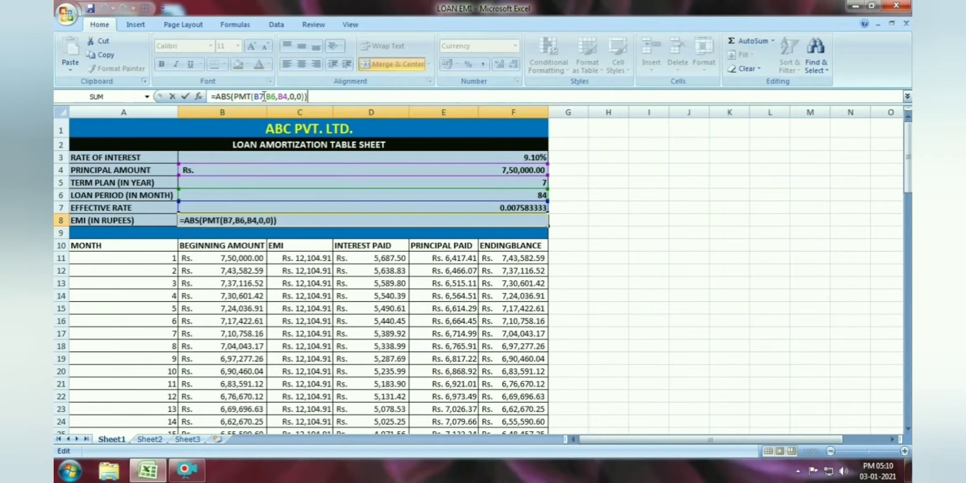
click(564, 258)
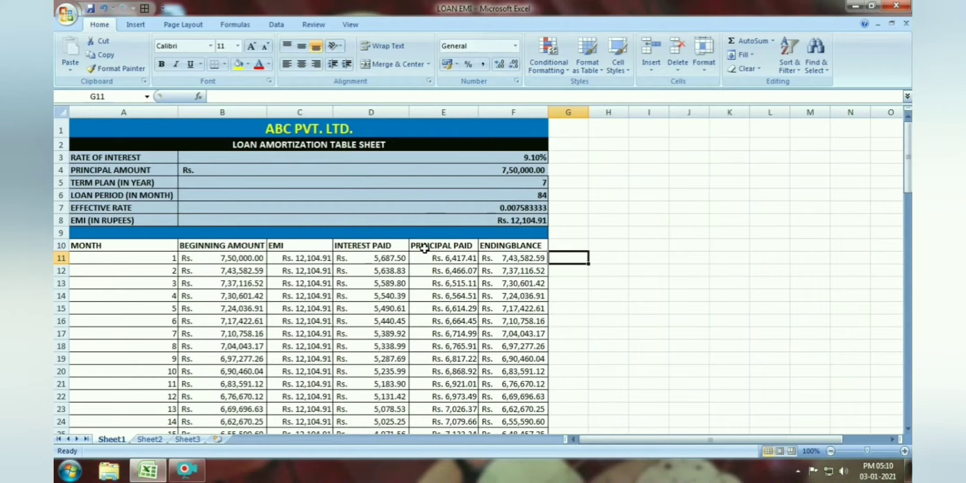
- Examine the month 1 formulas for beginning amount, EMI and interest paid in B11 to D11
click(242, 261)
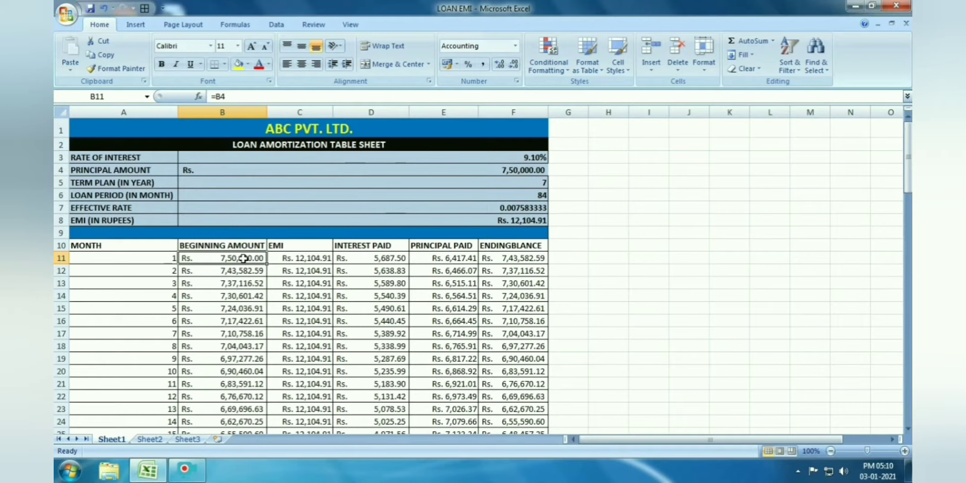
click(311, 258)
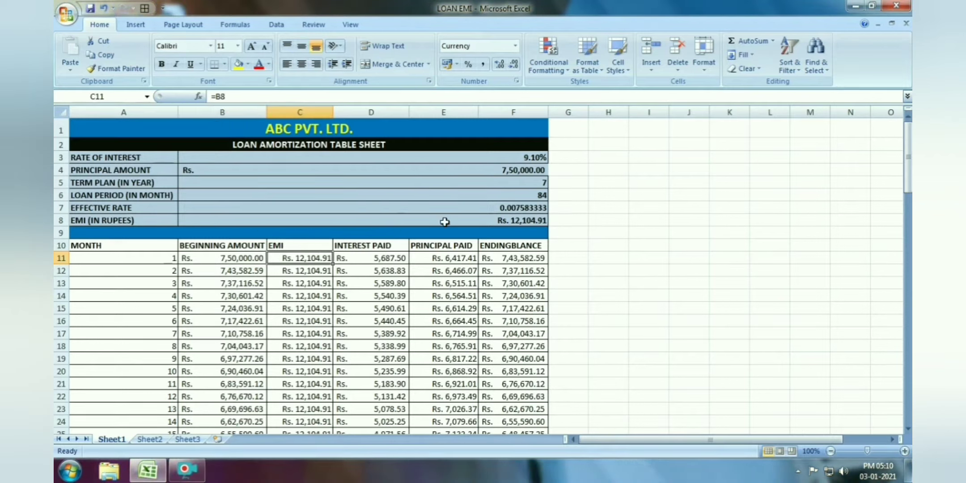
click(365, 258)
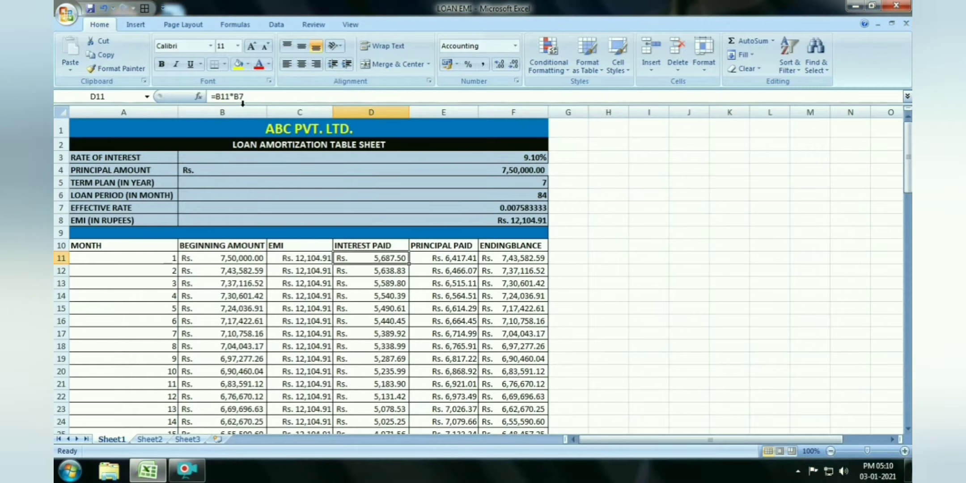
click(257, 95)
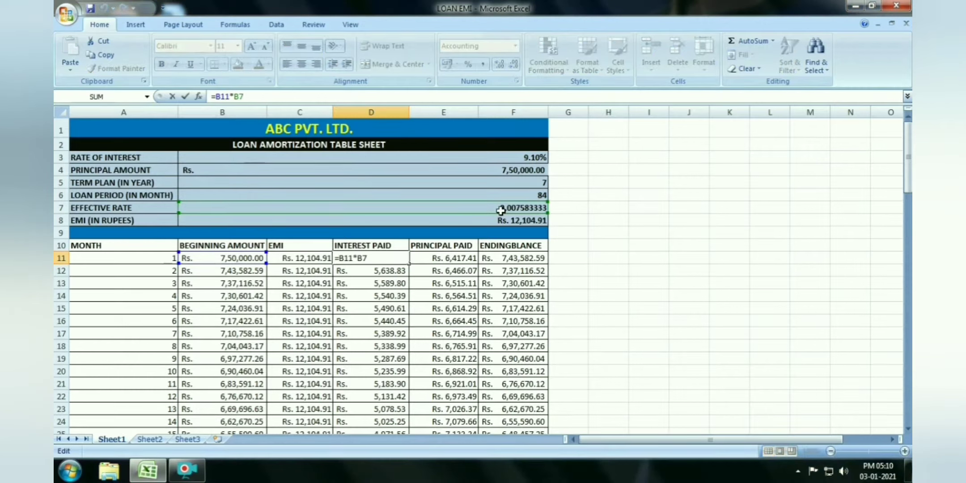
- Examine the month 1 principal paid and ending balance formulas in E11 and F11 with their referenced cells
click(448, 260)
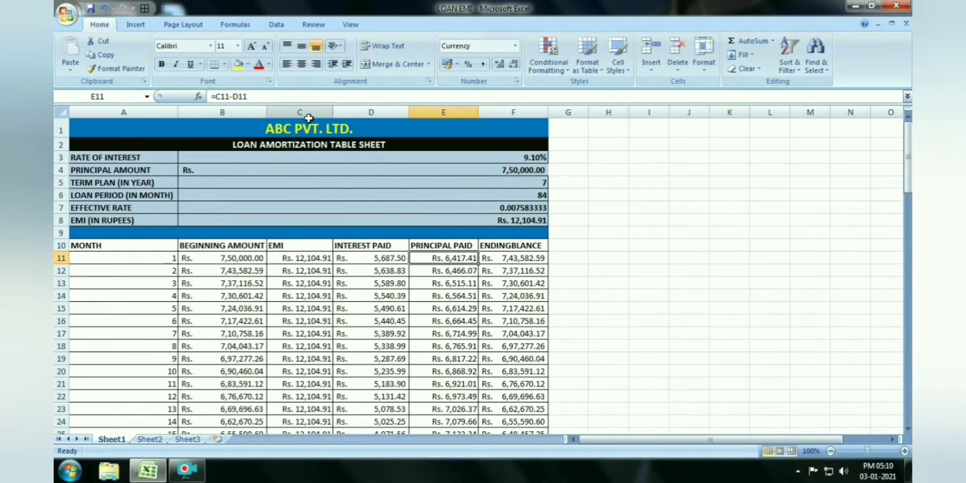
key(F2)
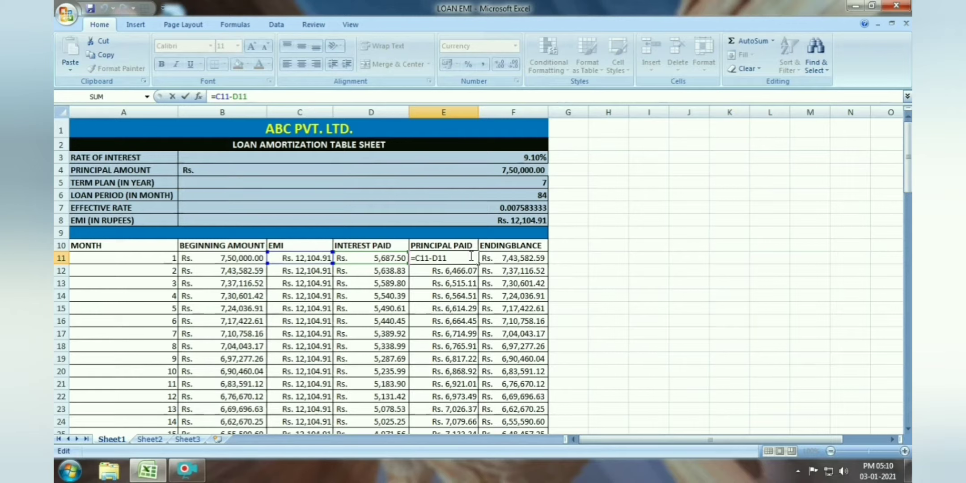
click(513, 259)
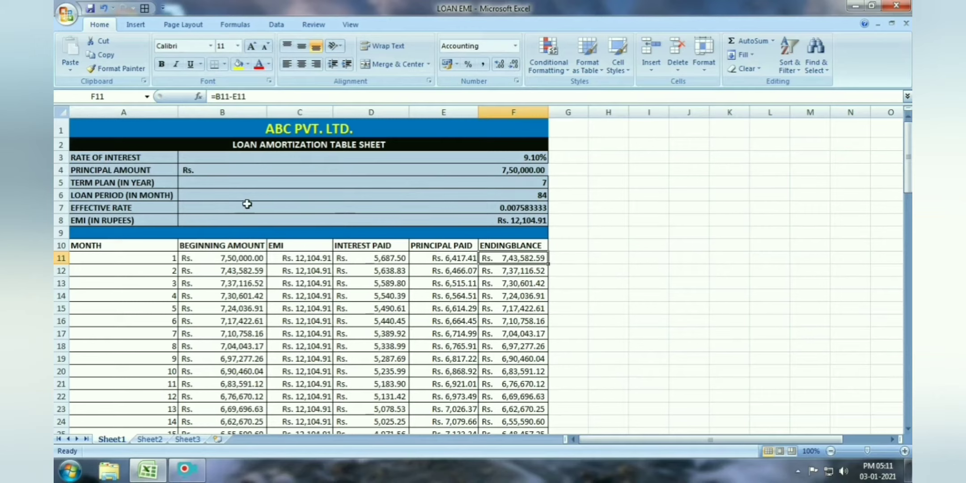
key(F2)
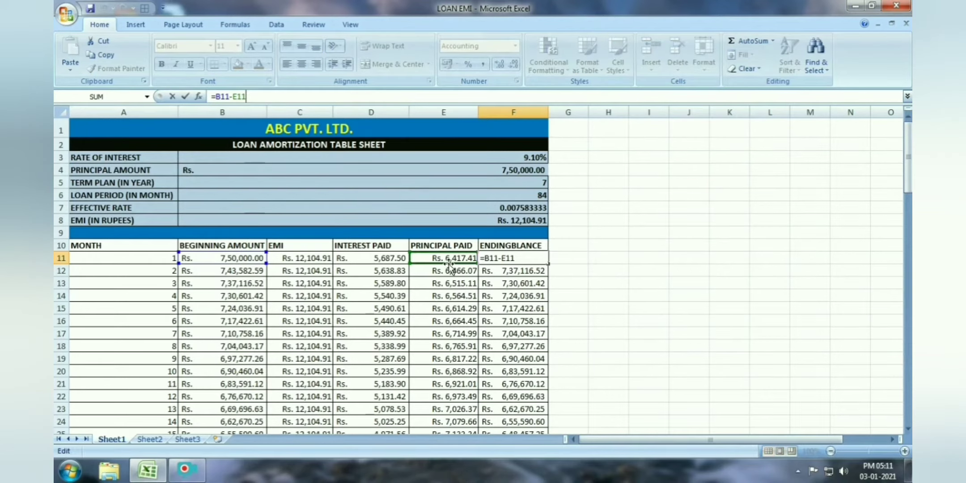
click(580, 263)
- Compare the beginning amount formulas for months 2 to 5 in B12 to B15
click(223, 270)
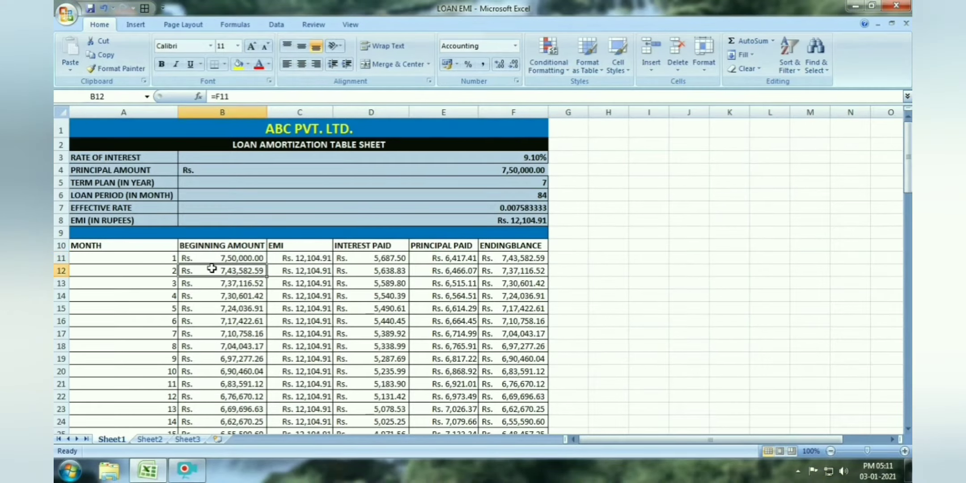
click(234, 285)
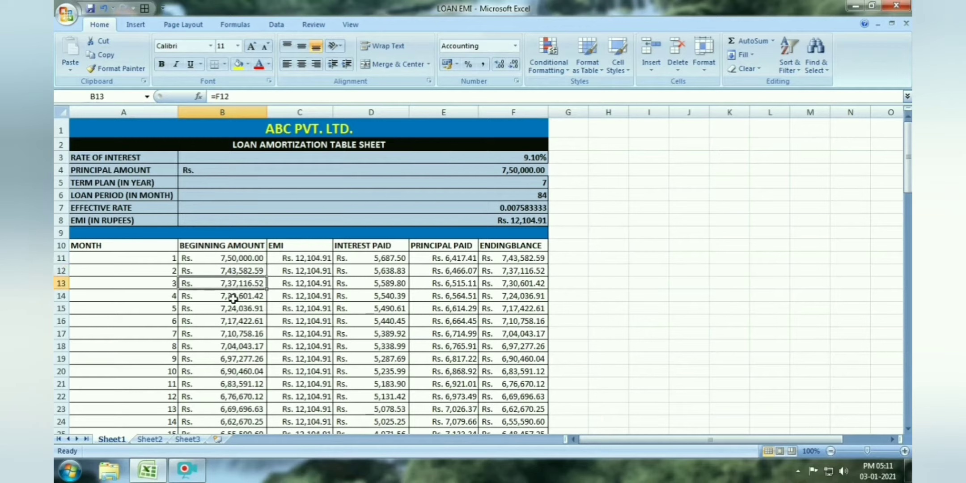
click(232, 299)
click(234, 305)
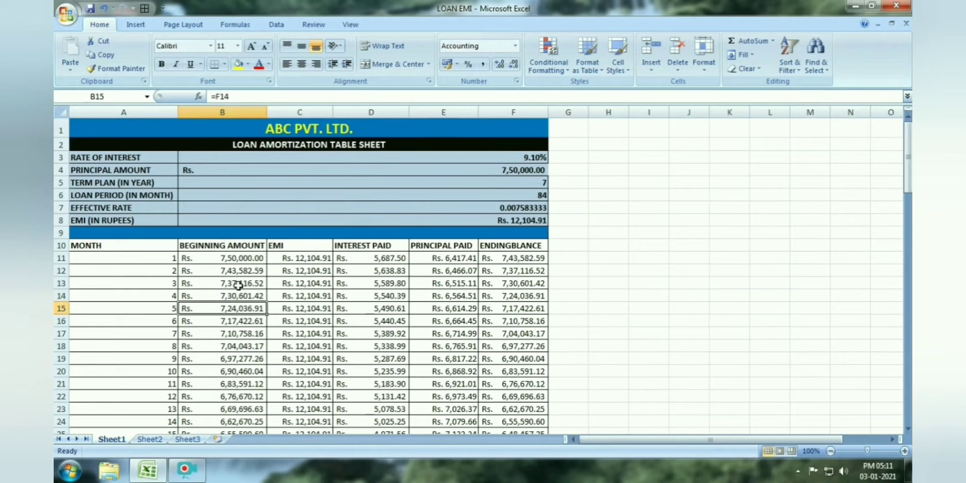
click(245, 271)
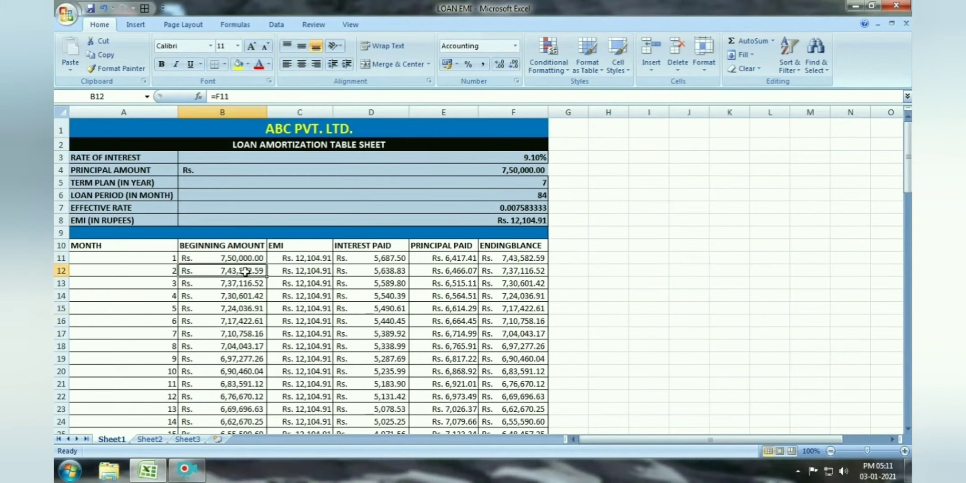
- Examine the absolute reference in the month 2 EMI formula in C12
click(304, 270)
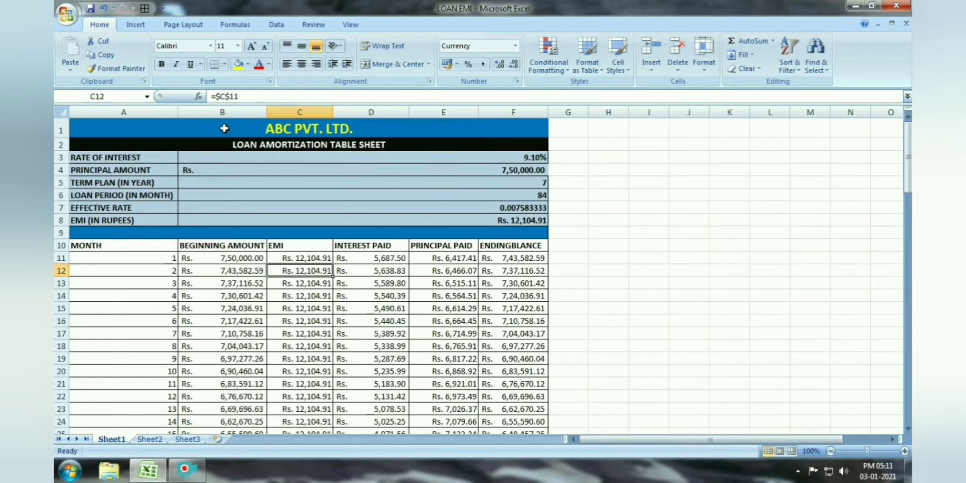
click(249, 96)
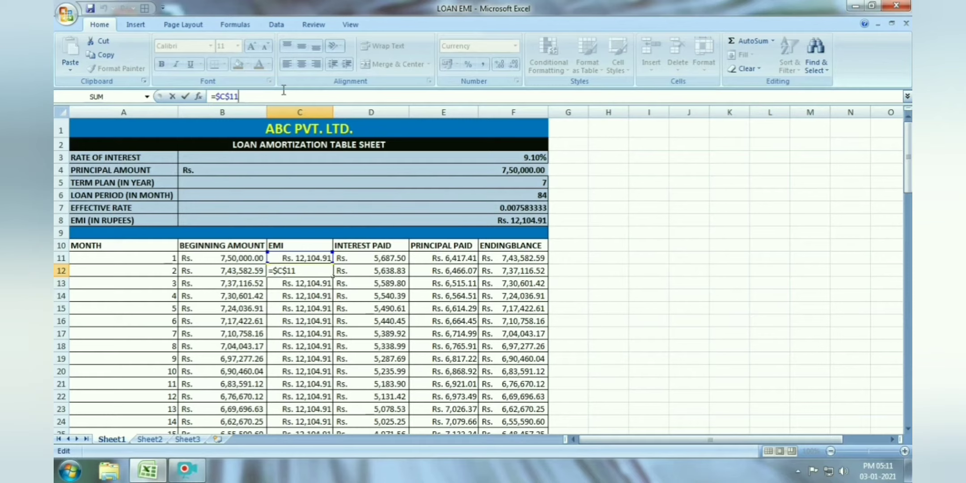
click(743, 295)
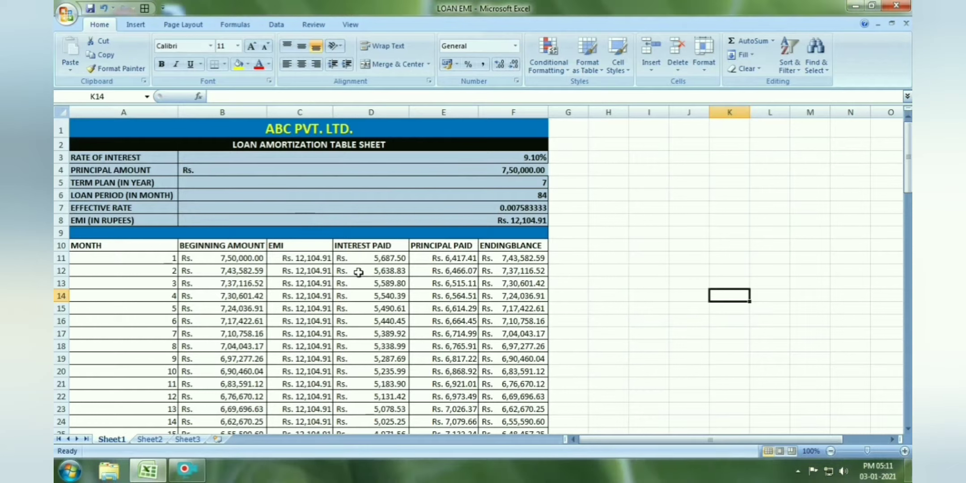
- Examine the month 2 interest paid formula in D12 and the cells it references
click(358, 272)
click(263, 95)
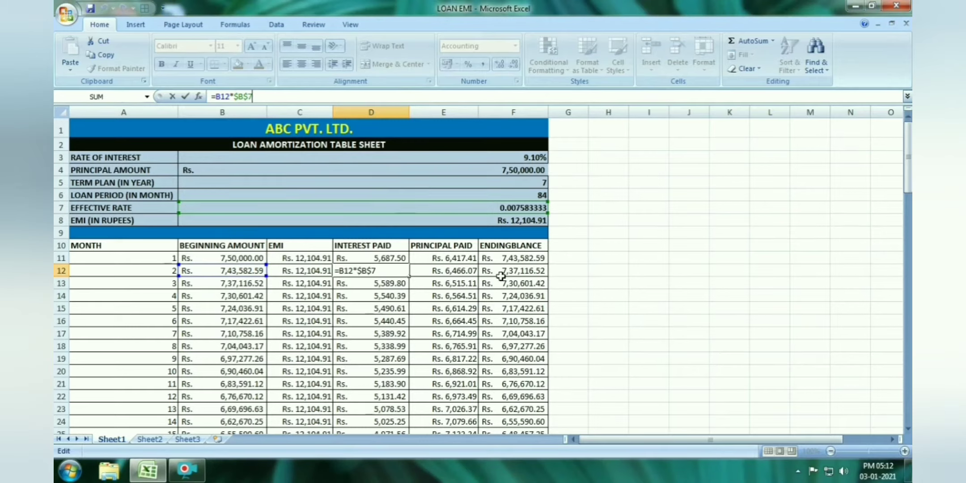
click(610, 277)
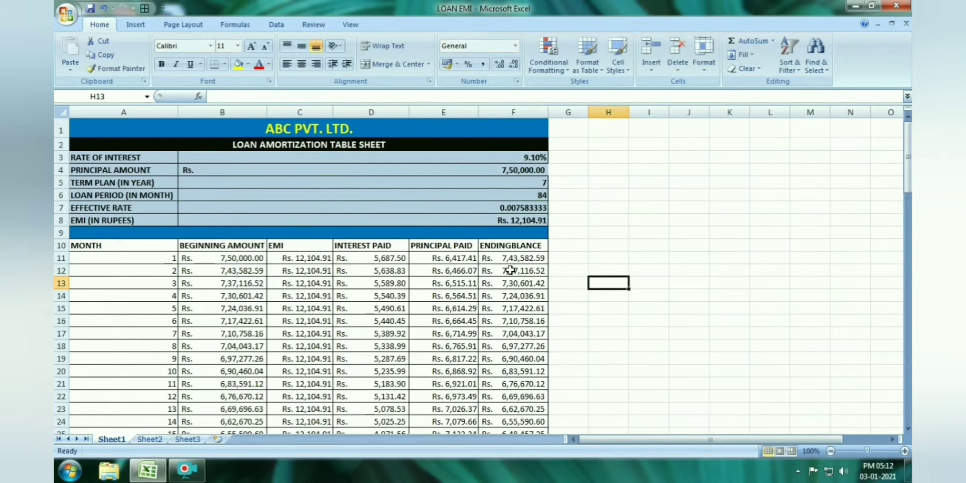
- Examine the month 2 principal paid and ending balance formulas in E12 and F12 with their referenced cells
click(440, 270)
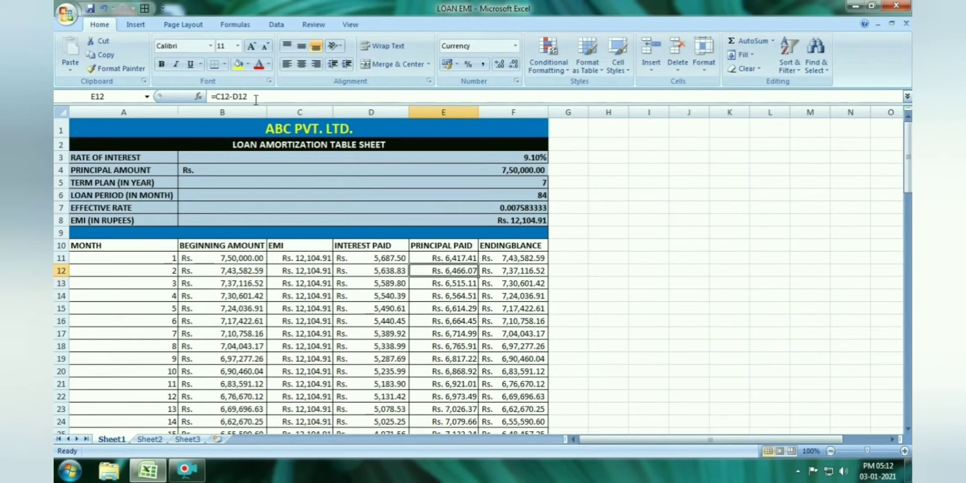
key(F2)
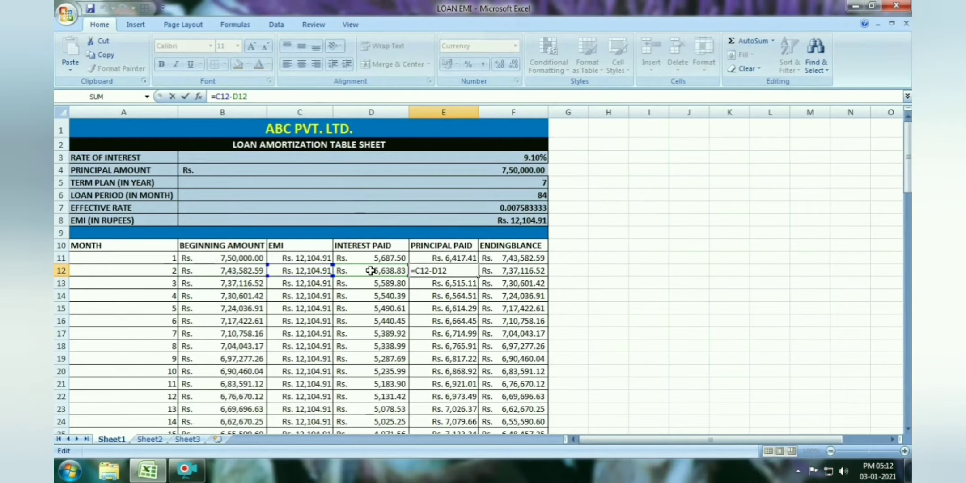
click(729, 308)
click(515, 272)
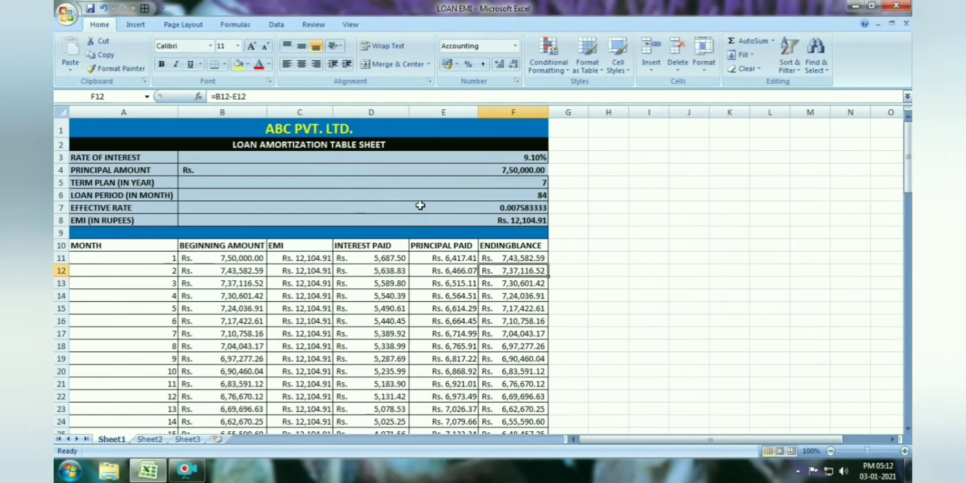
click(259, 92)
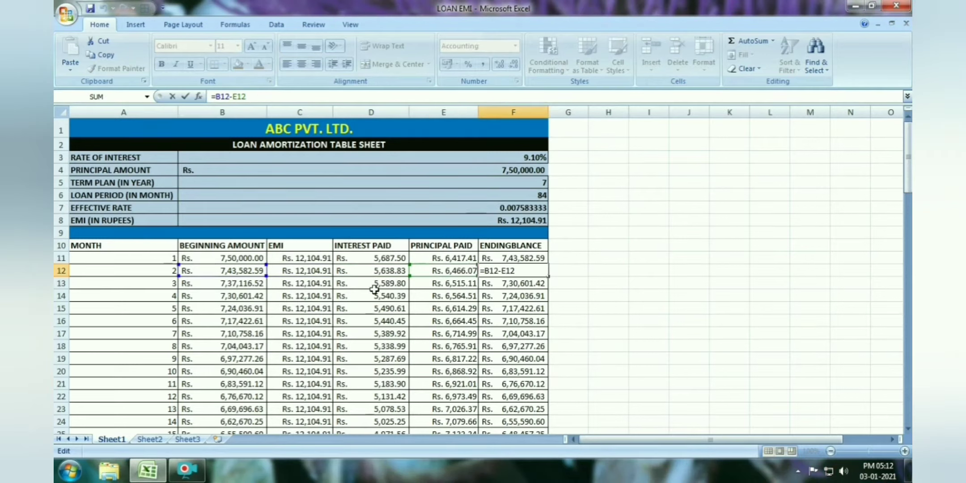
click(625, 274)
- Compare the month 3 formulas across row 13, from beginning amount in B13 to ending balance in F13
click(254, 282)
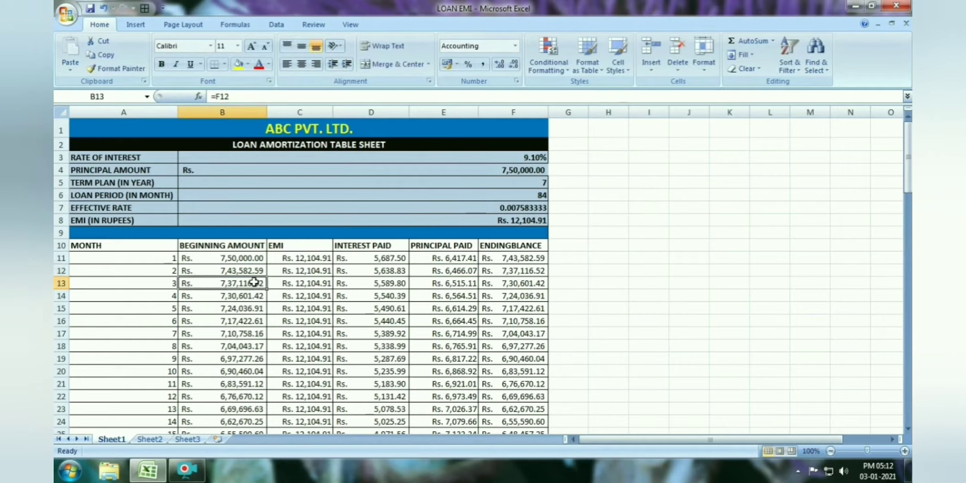
click(306, 283)
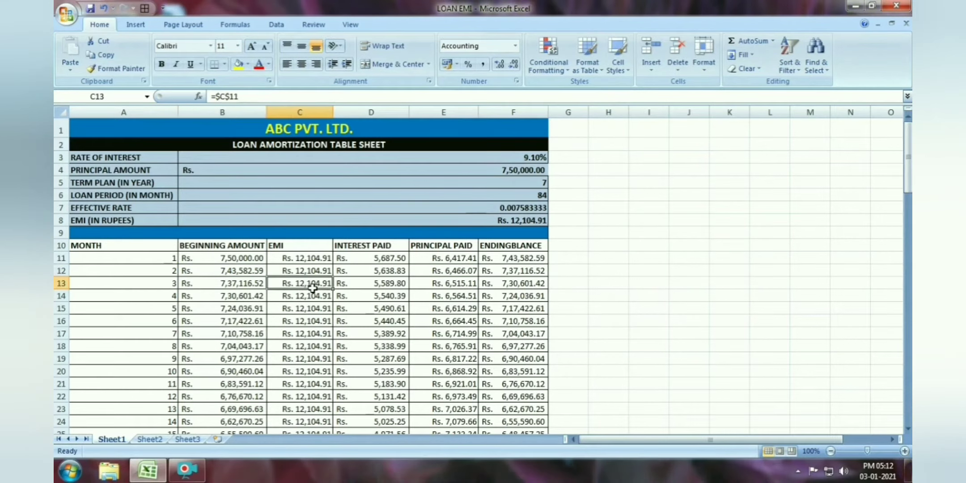
click(368, 287)
click(456, 286)
click(526, 286)
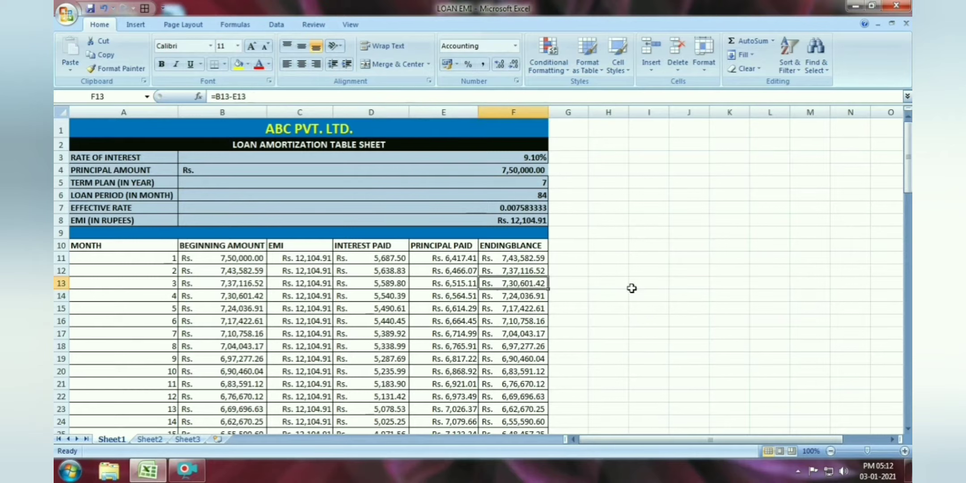
click(632, 286)
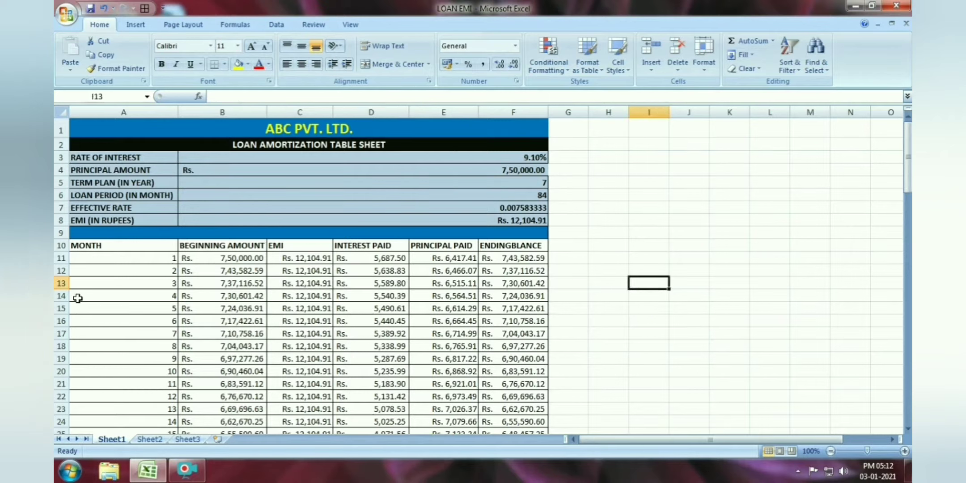
- Clear the schedule contents from month 3 onward, in A13 to G95
drag(73, 283, 549, 399)
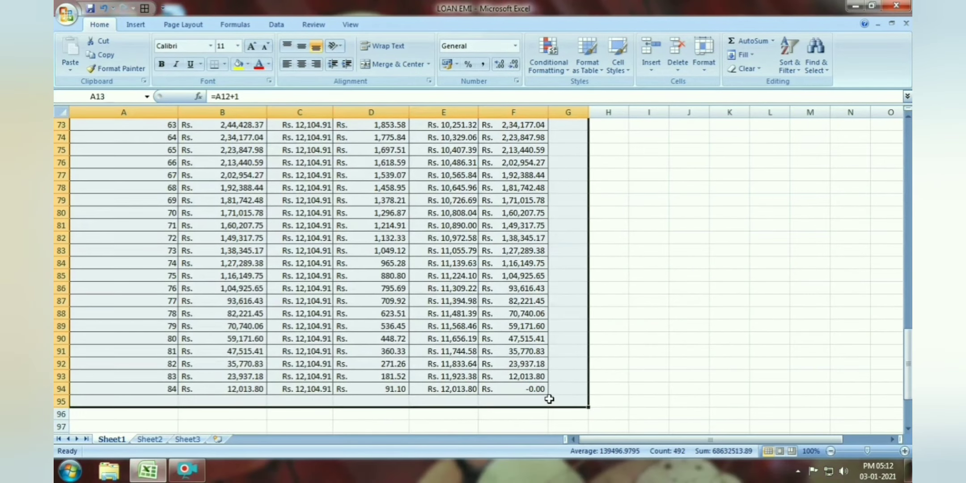
scroll(542, 385, up, 20)
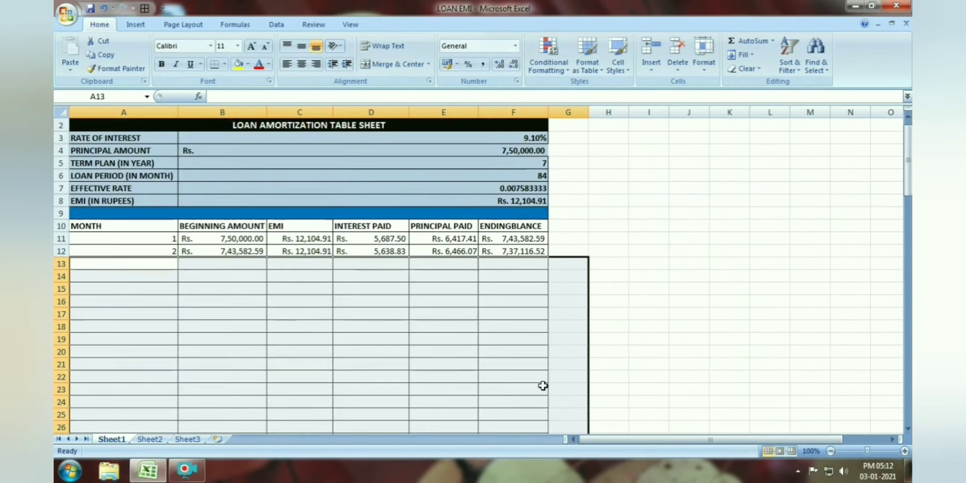
click(678, 352)
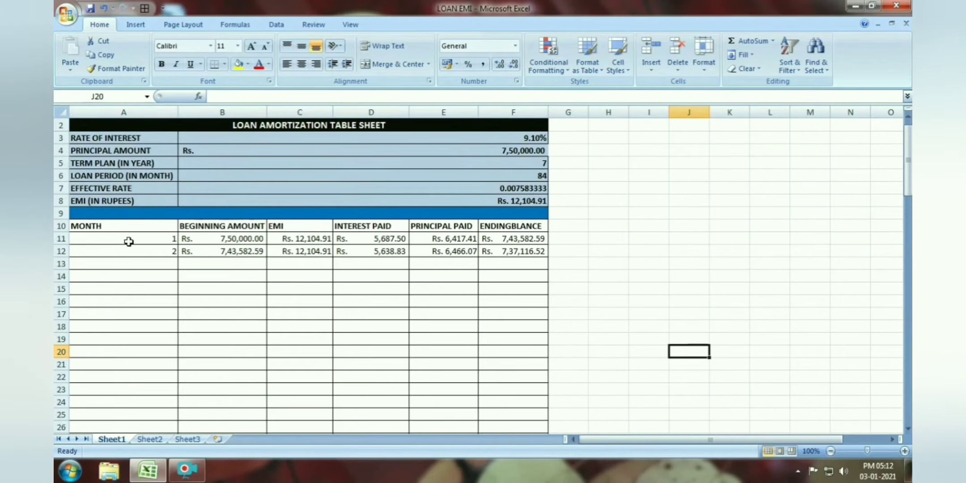
- Fill the month number down to A13 and the month 2 formulas in columns B to F down to row 39
drag(129, 242, 552, 418)
scroll(550, 418, down, 2)
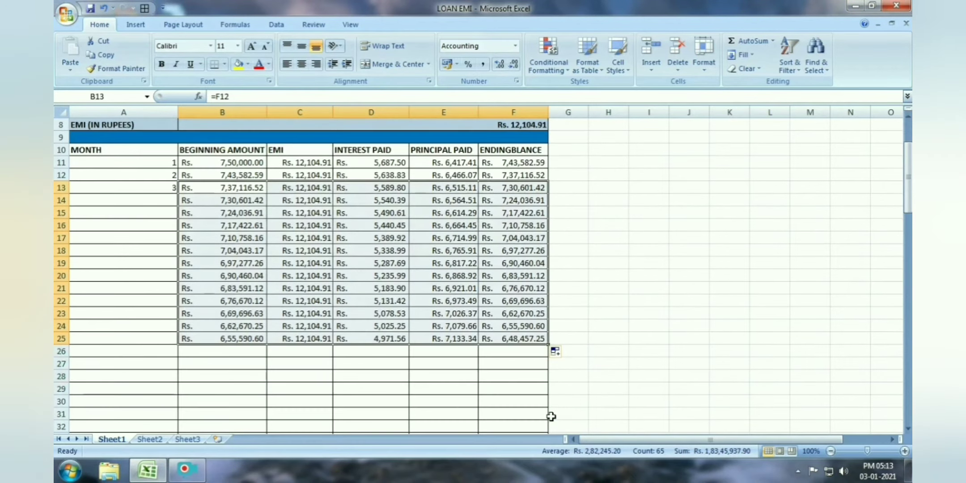
drag(550, 343, 547, 418)
scroll(547, 418, down, 3)
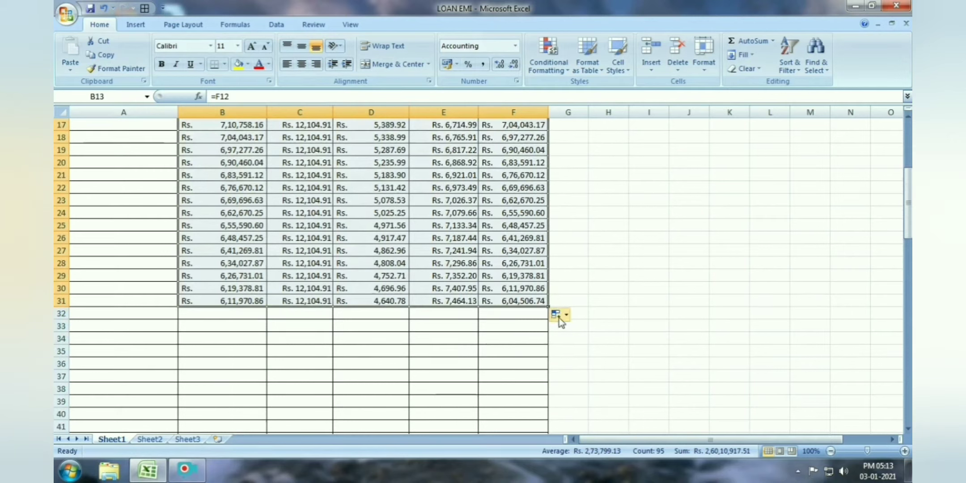
drag(549, 307, 545, 404)
scroll(546, 404, down, 3)
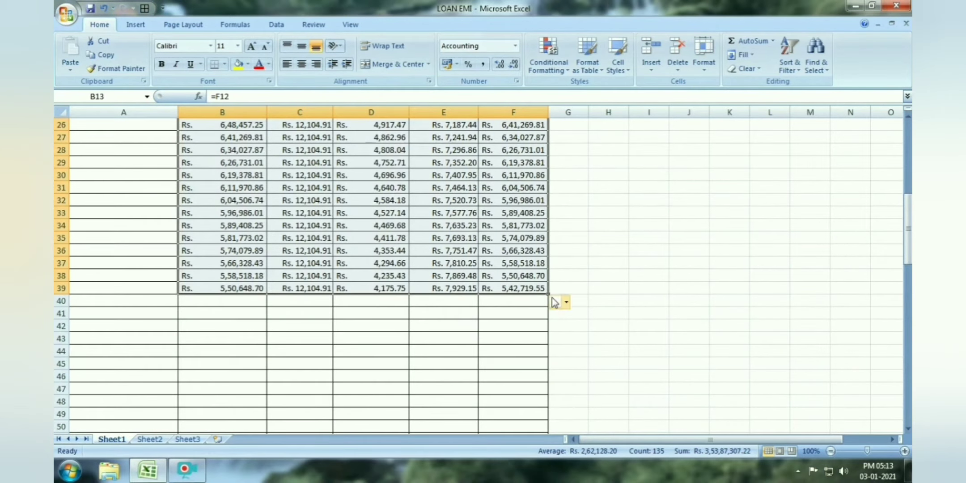
- Extend the filled formulas in columns B to F so that they end at row 94
drag(551, 294, 561, 393)
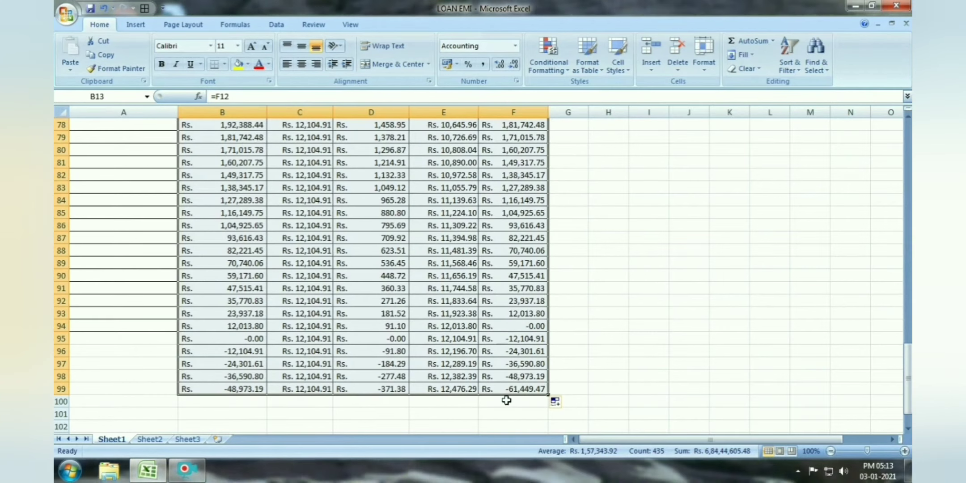
drag(550, 396, 551, 335)
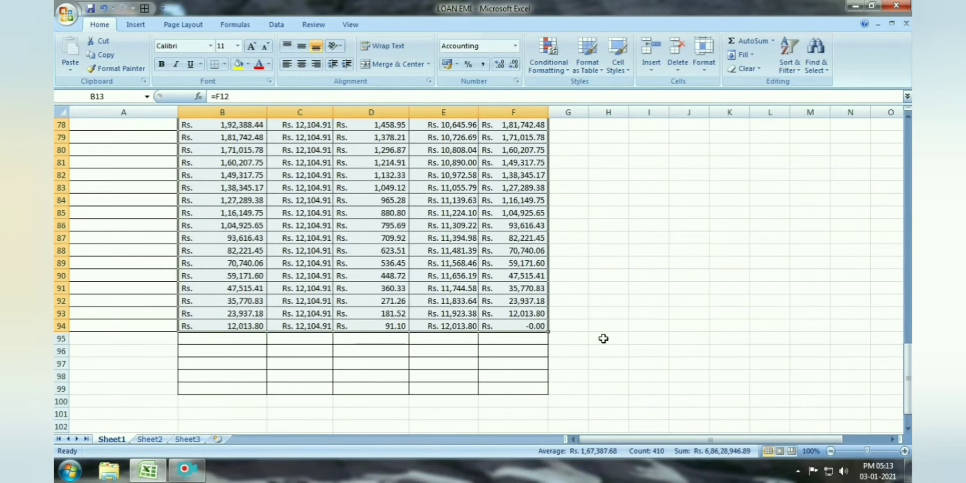
click(603, 338)
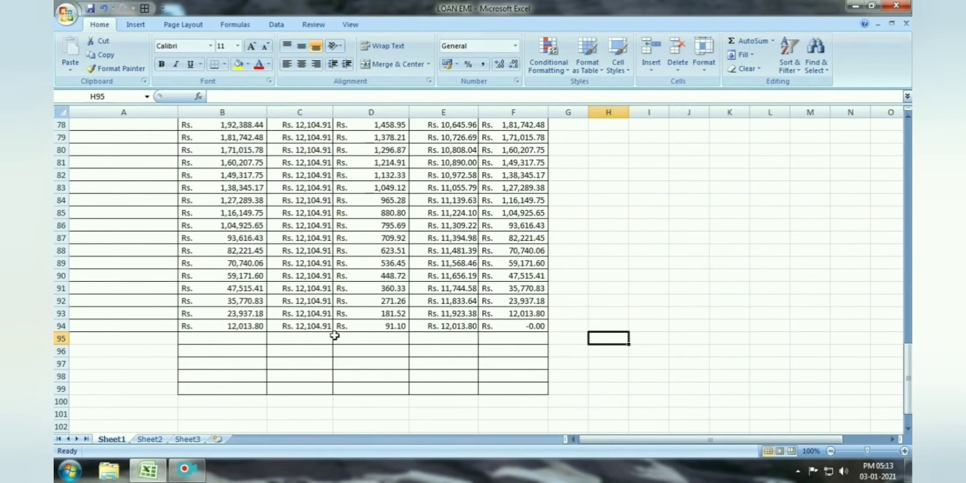
- Enter a sample interest rate of 8% in H3 and a principal amount of 100000 in H4
scroll(335, 336, up, 19)
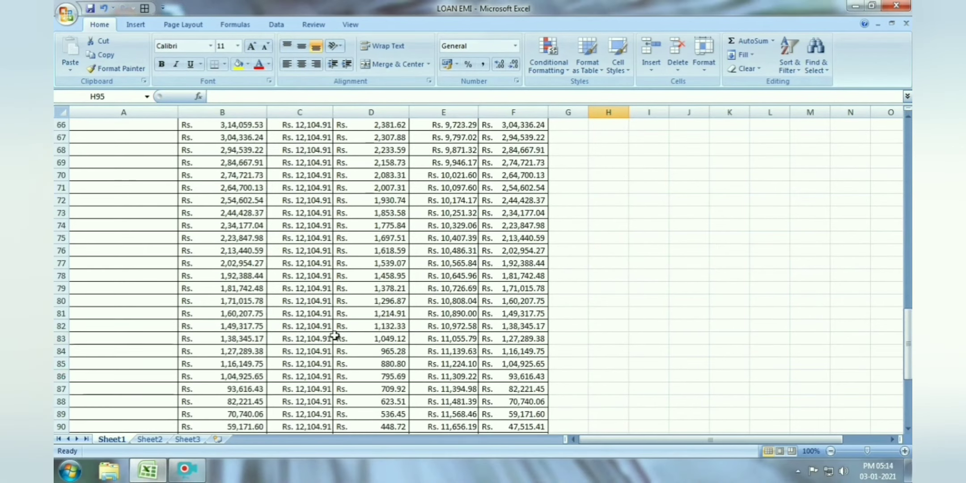
scroll(334, 336, up, 7)
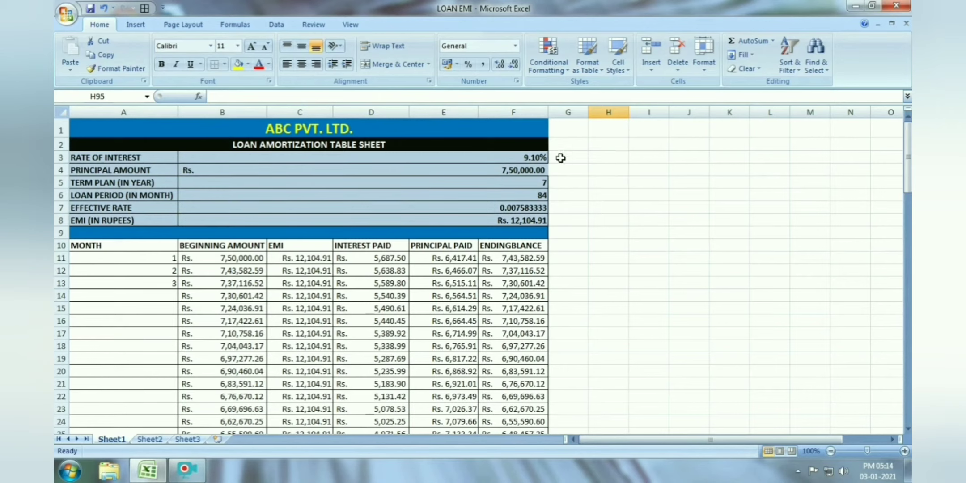
click(606, 158)
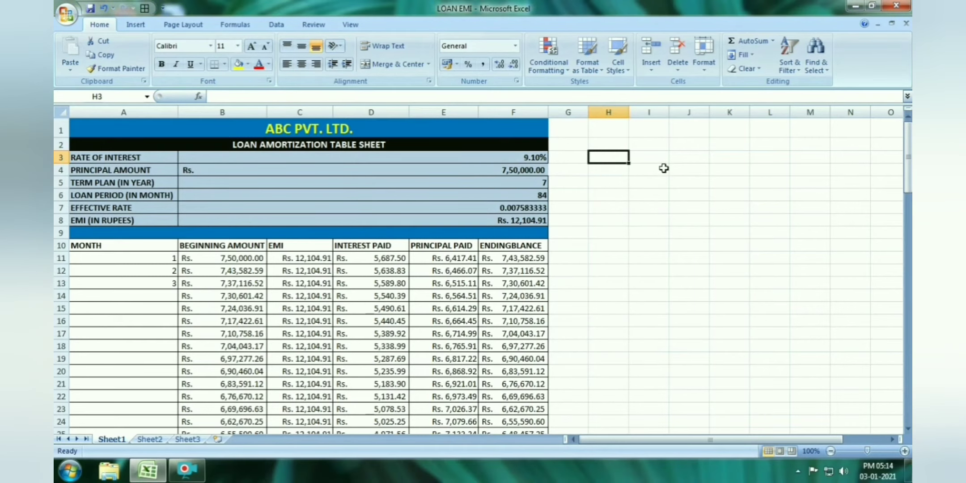
text(8)
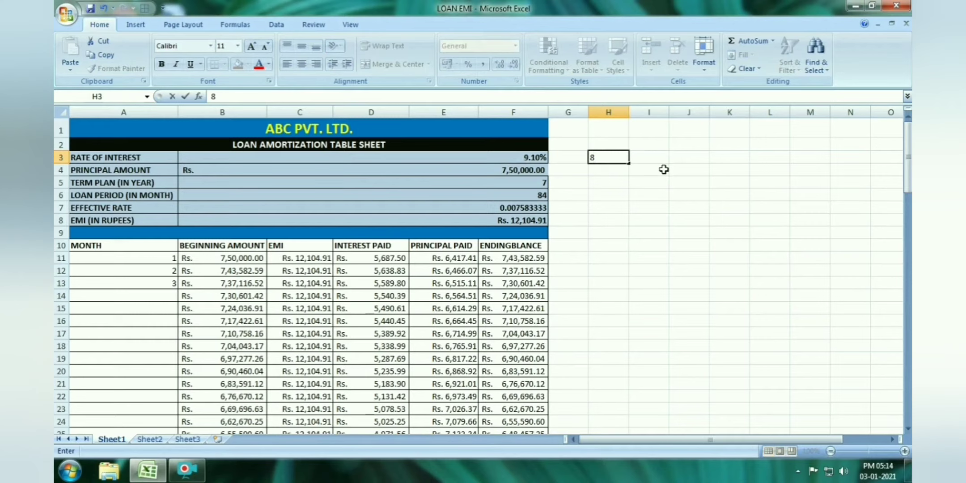
text(%)
key(Return)
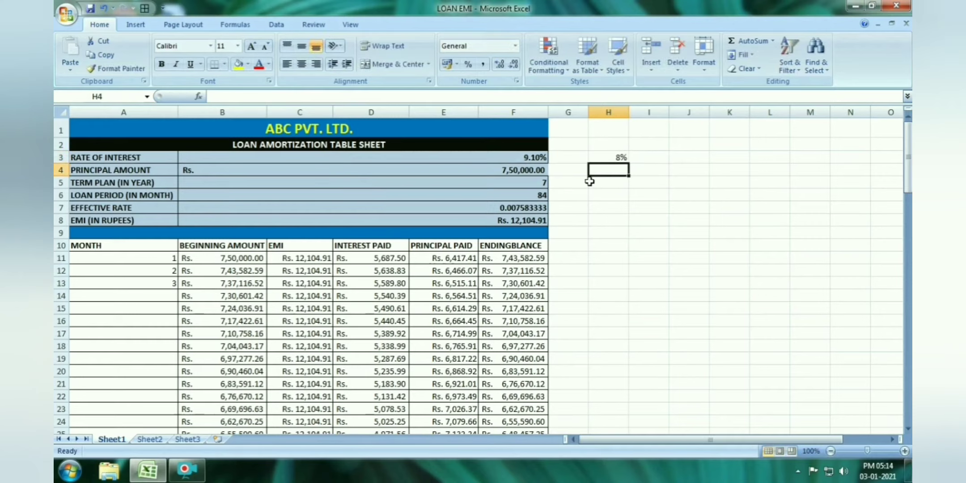
text(100000)
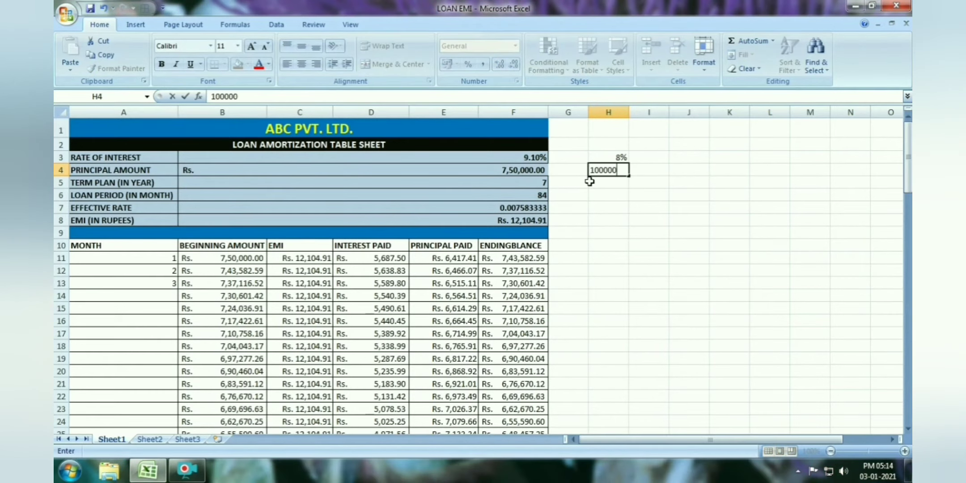
key(Return)
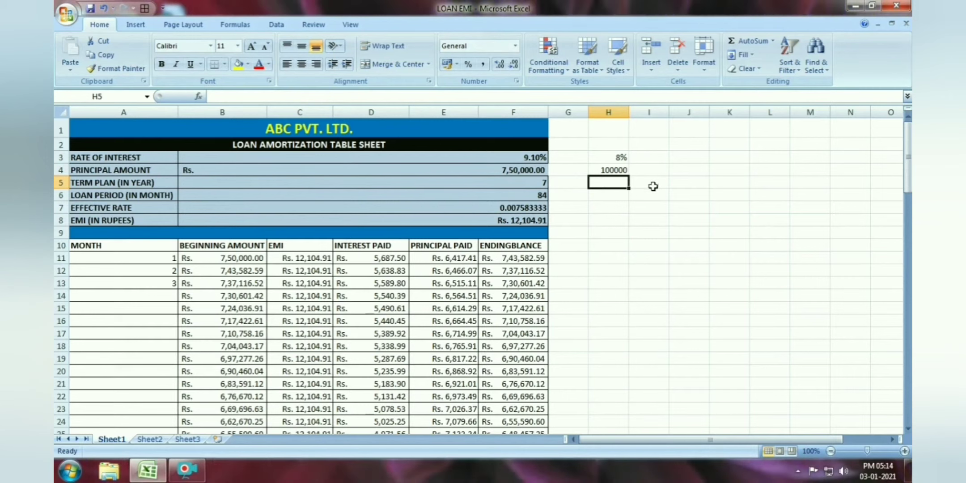
- Enter a sample term of 1 year in H5 and a loan period of 12 months in H6
text(1)
key(Return)
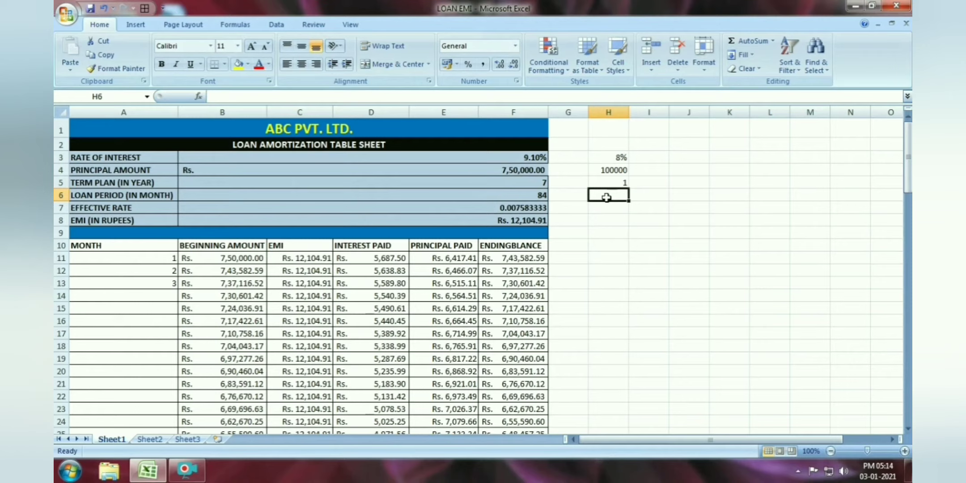
text(12)
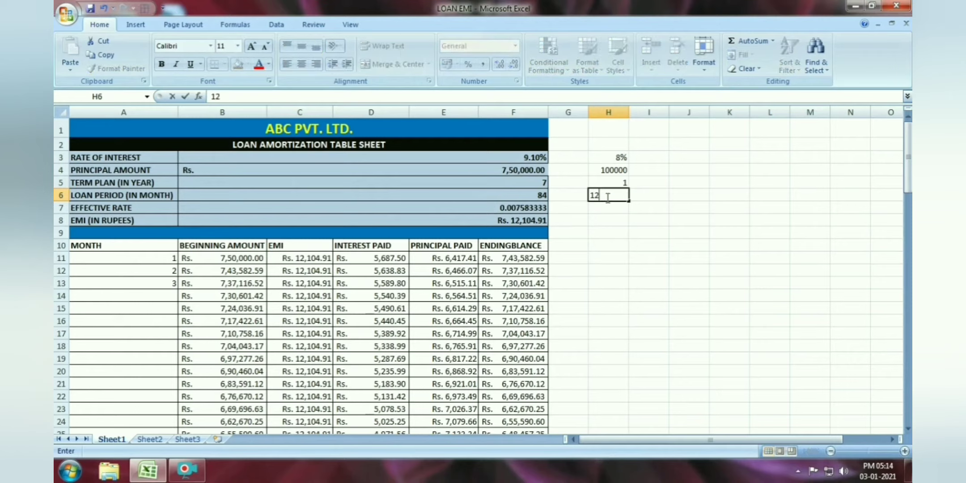
click(608, 206)
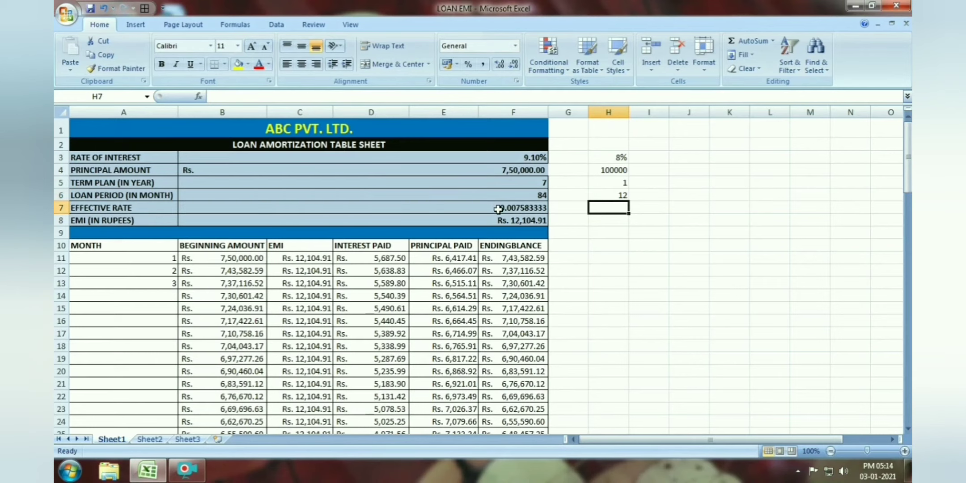
- Examine the loan period formula in B6 and the effective rate formula in B7
click(537, 197)
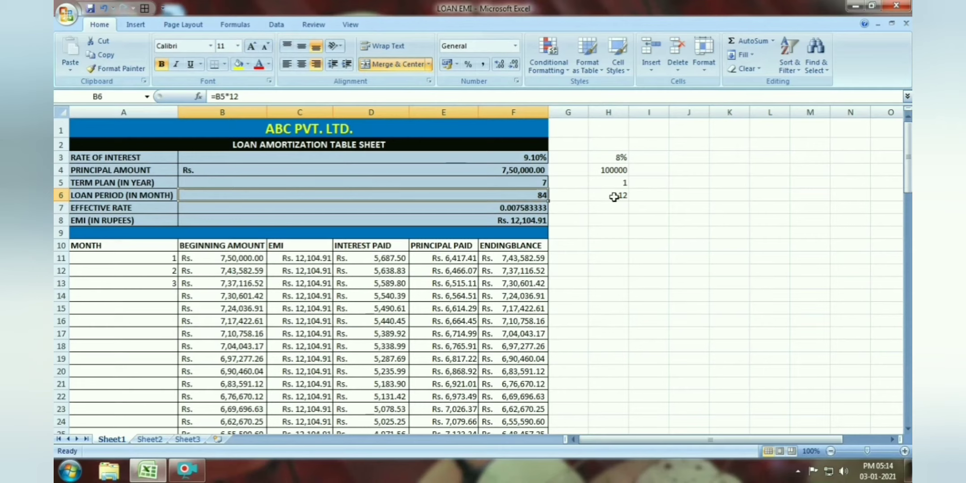
key(Down)
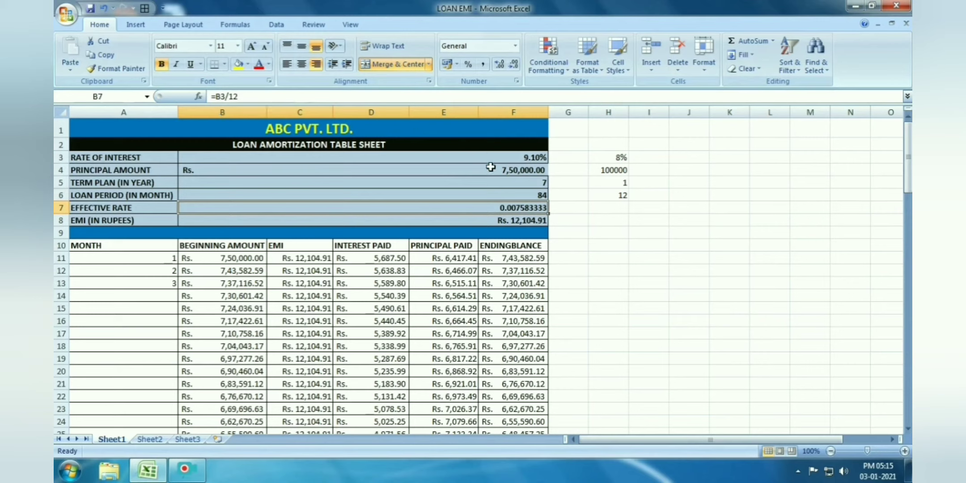
click(243, 97)
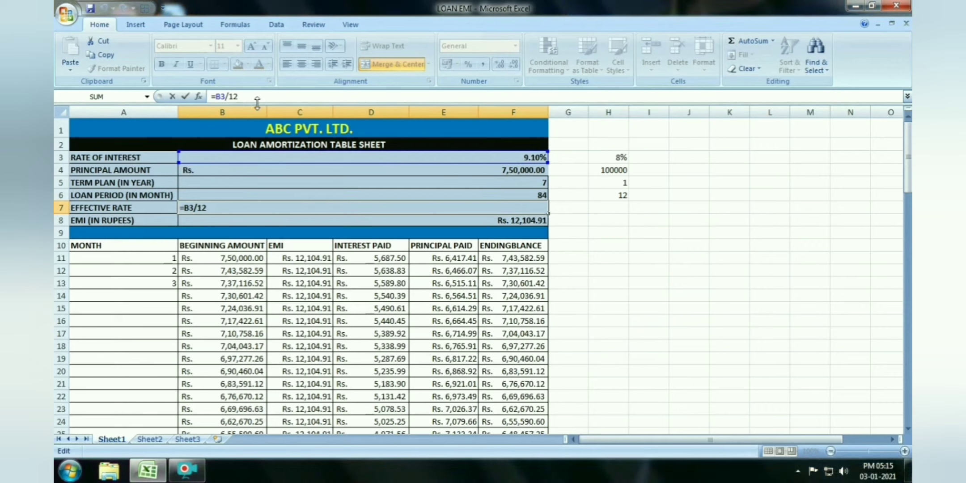
- Calculate the sample effective rate in H7 with the formula =H3/12 and compare it with the formula in B7
click(617, 208)
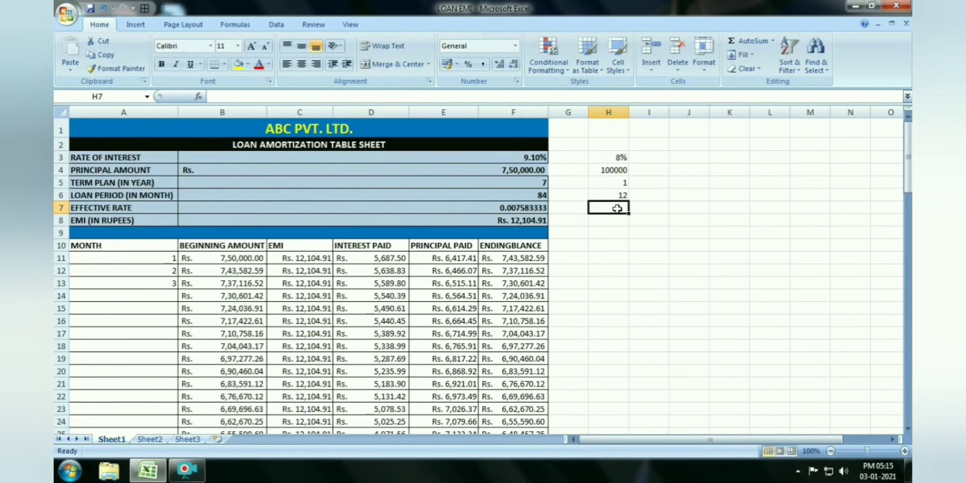
text(=)
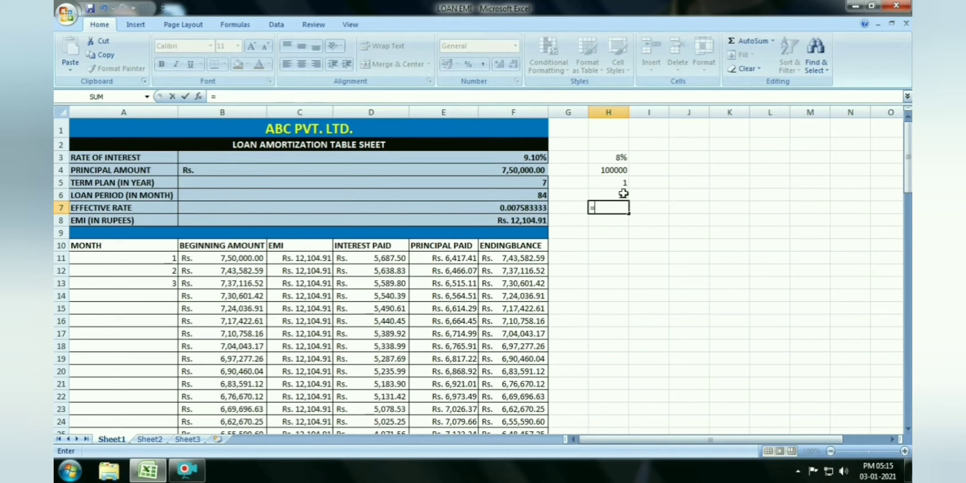
click(619, 158)
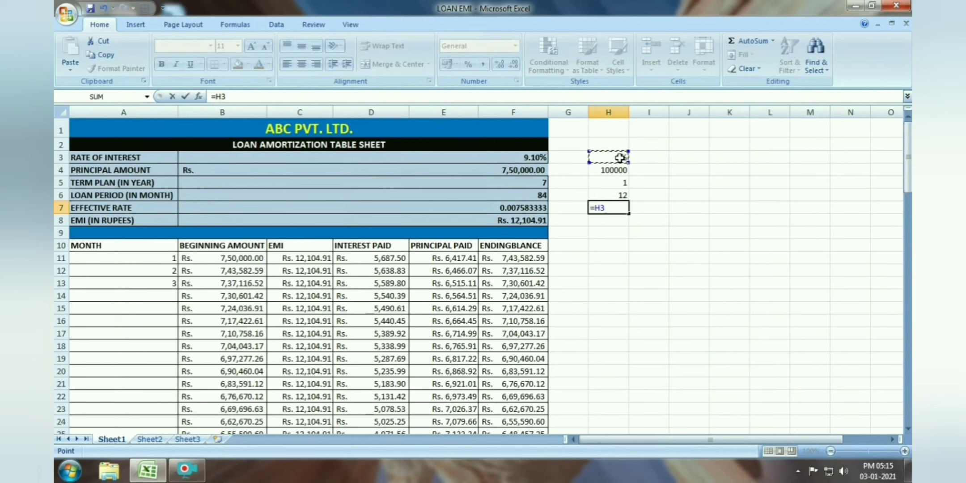
text(/12)
key(Return)
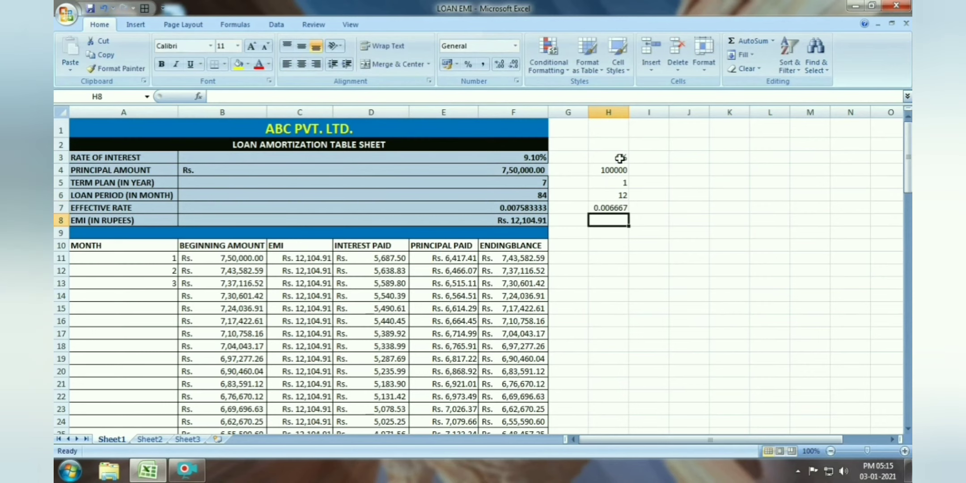
click(596, 204)
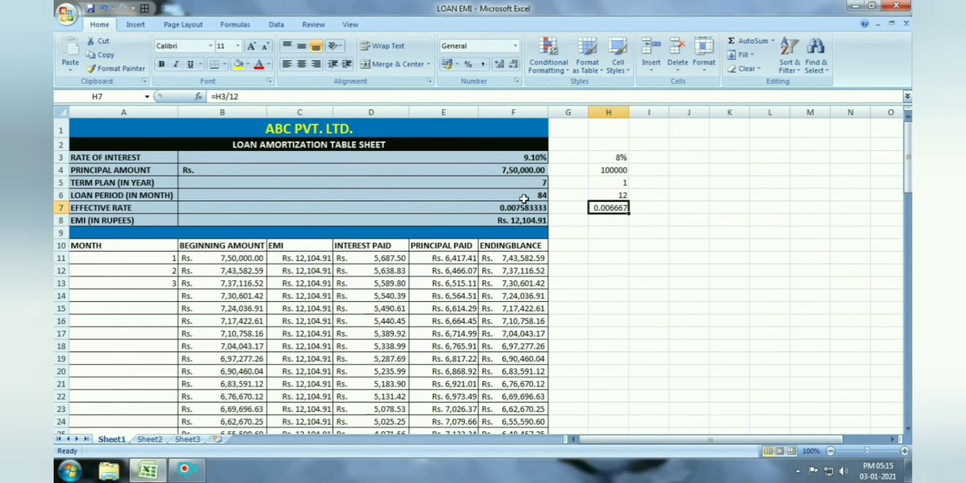
click(523, 208)
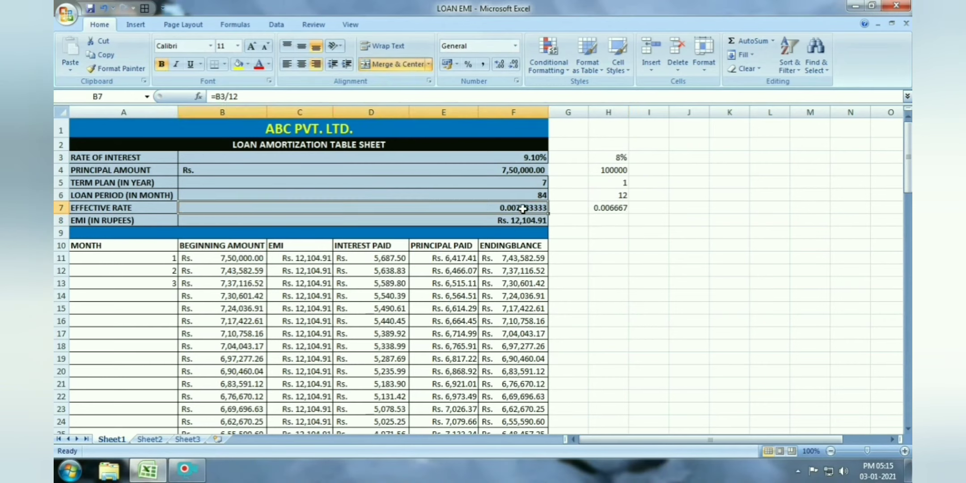
click(613, 208)
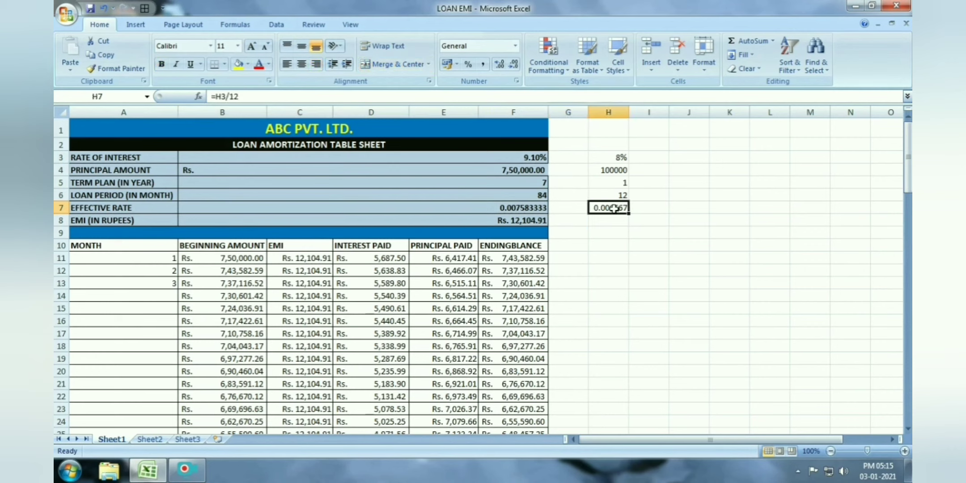
- Try to copy the formula text of B8 into H8, and undo the resulting changes to both cells
click(524, 221)
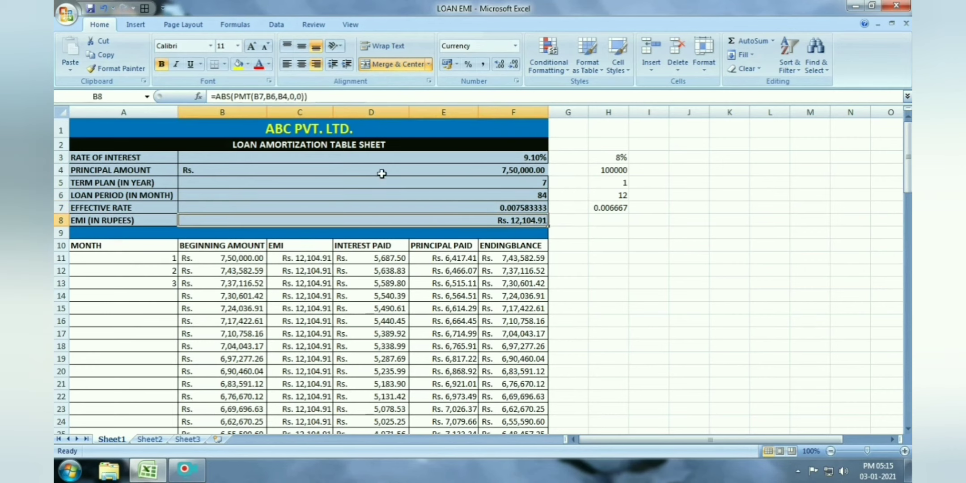
click(328, 97)
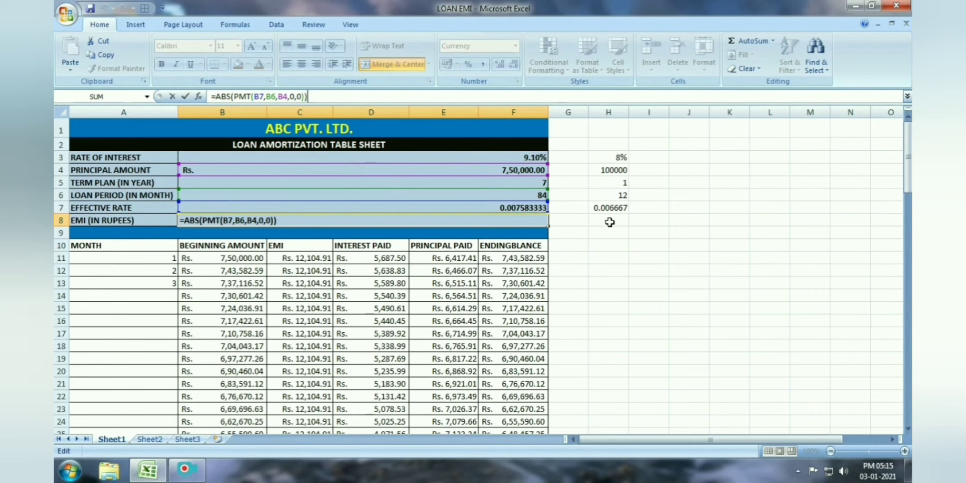
drag(317, 96, 181, 88)
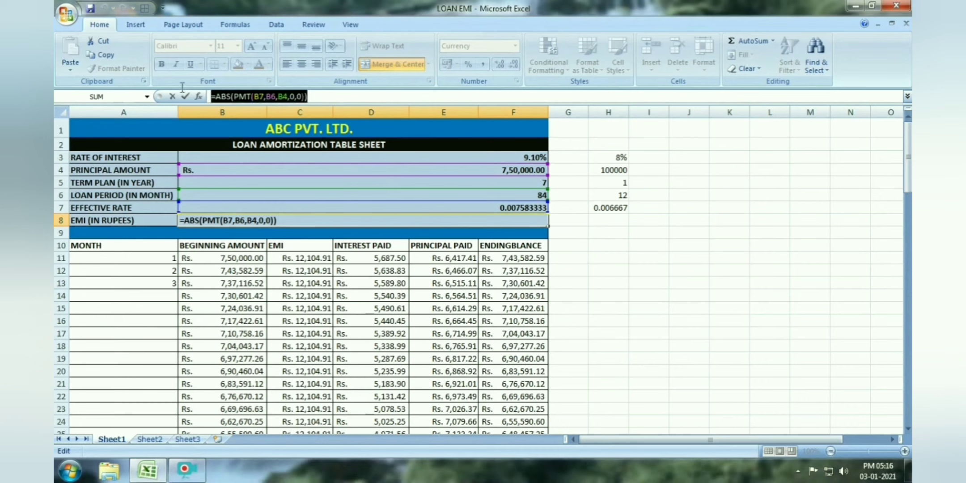
right_click(245, 97)
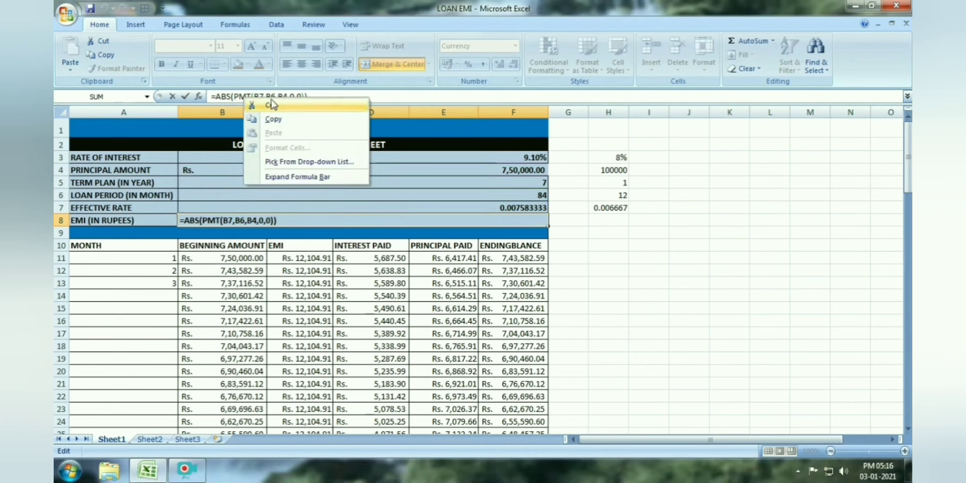
click(284, 119)
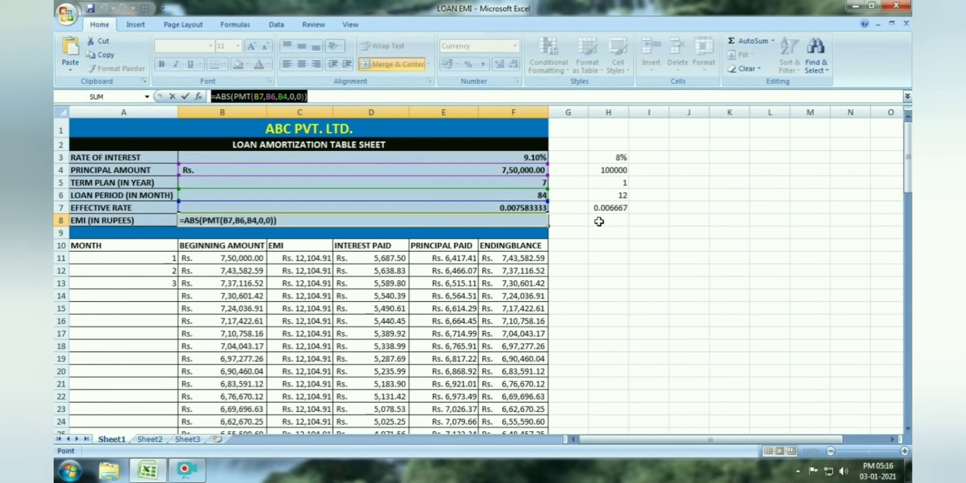
text(=)
click(601, 221)
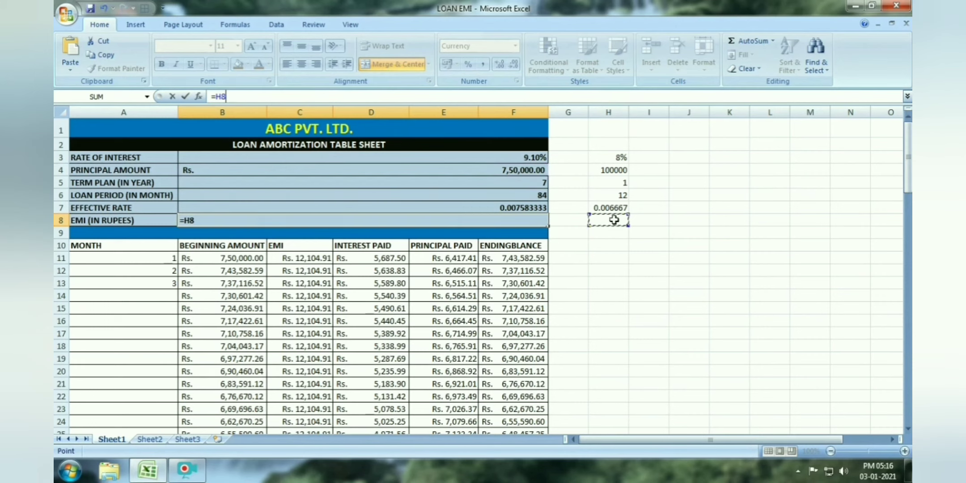
key(BackSpace)
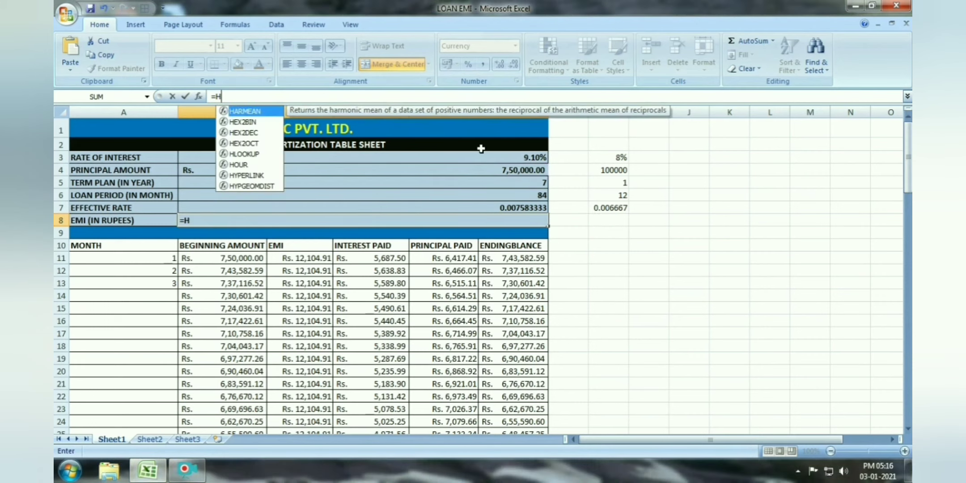
key(BackSpace)
key(BackSpace)
right_click(606, 219)
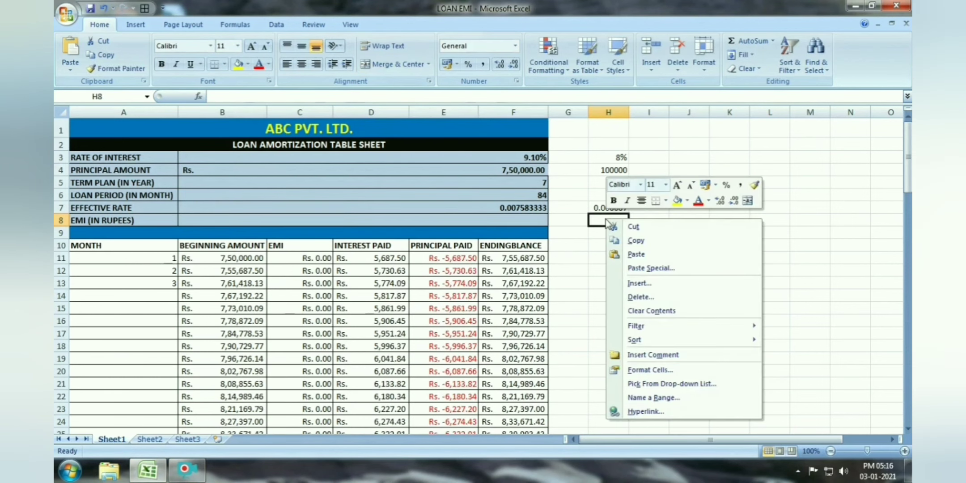
click(637, 255)
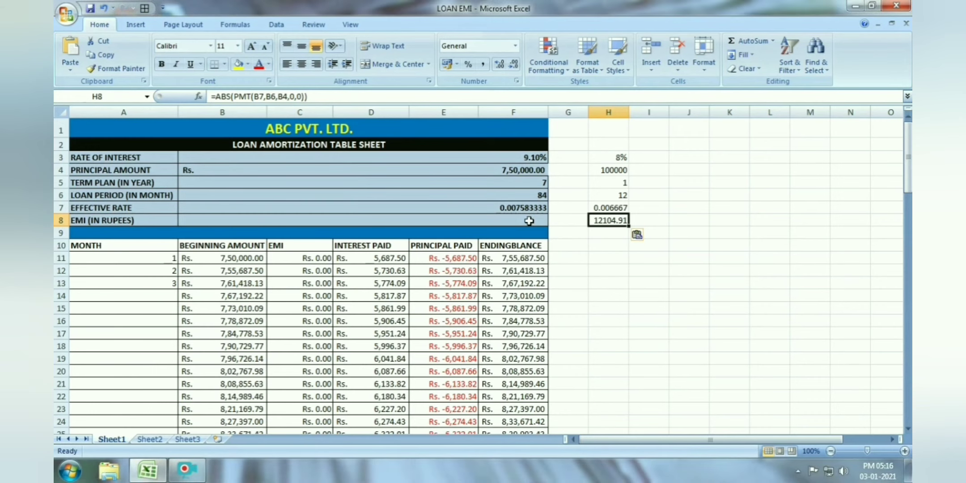
click(529, 223)
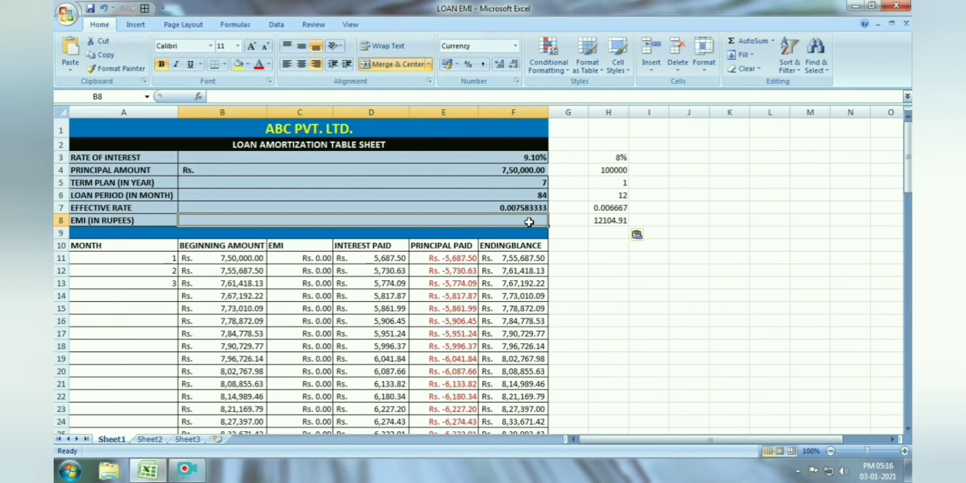
key(ctrl+v)
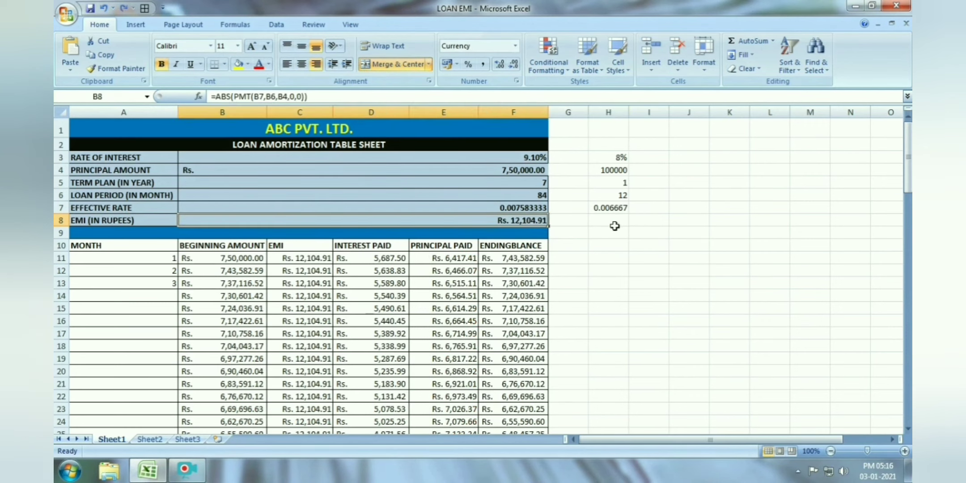
- Copy the EMI cell B8 into H8 for the sample loan and widen column L slightly
right_click(529, 220)
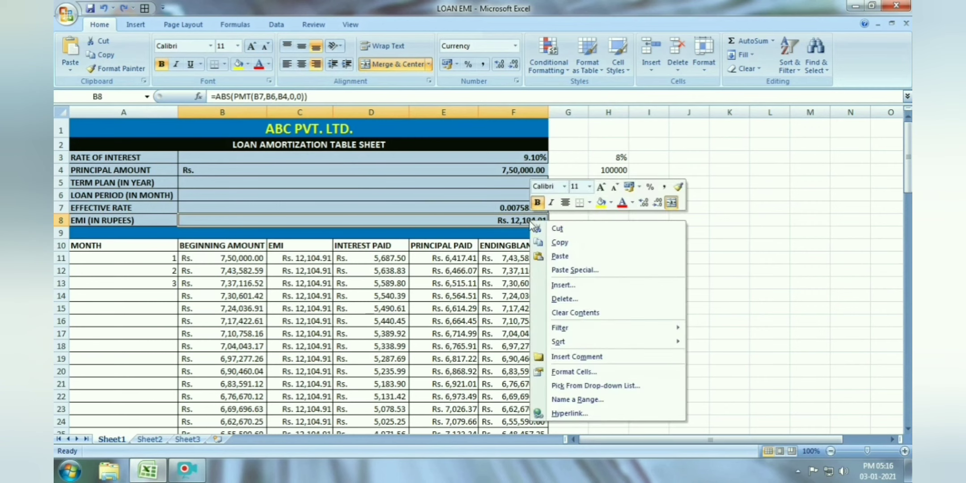
click(569, 241)
right_click(619, 221)
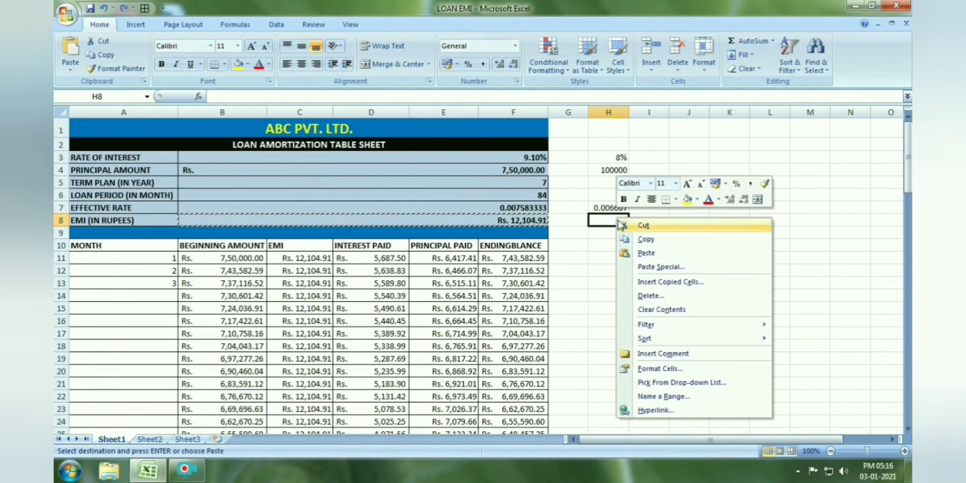
click(646, 253)
click(619, 257)
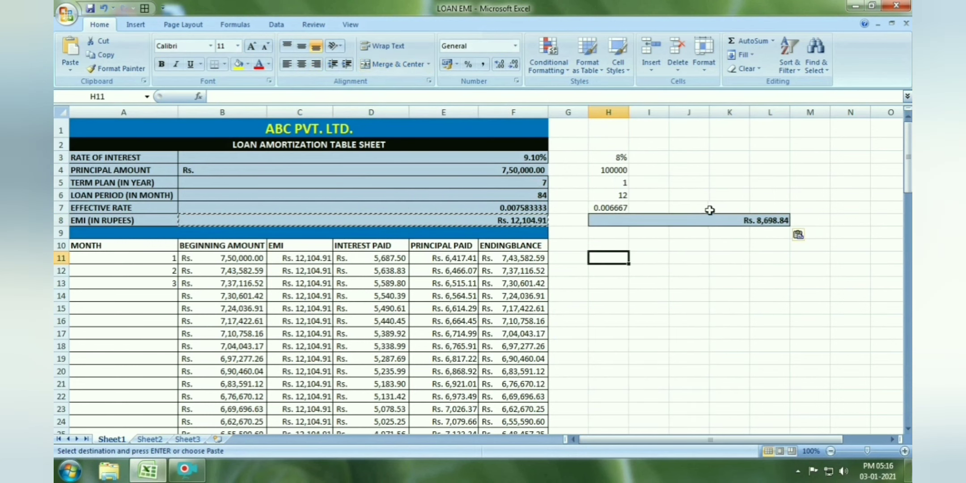
click(699, 219)
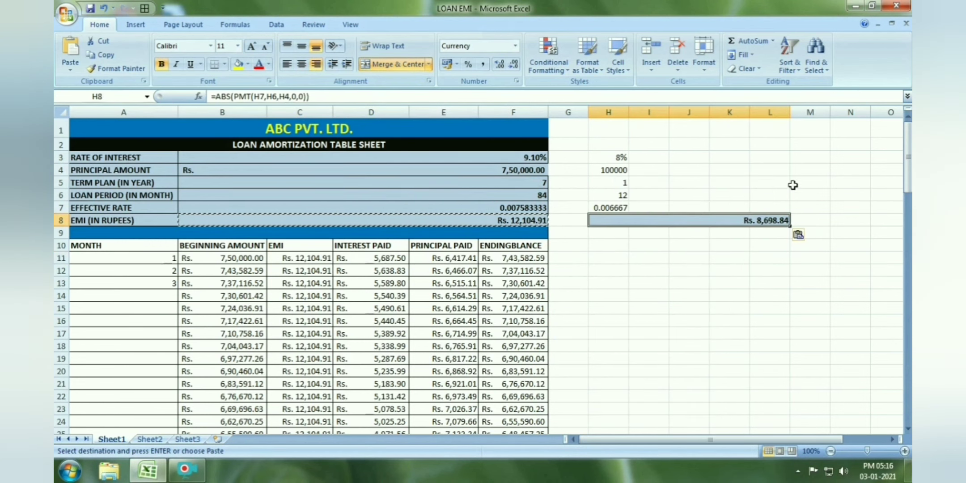
drag(791, 114, 821, 136)
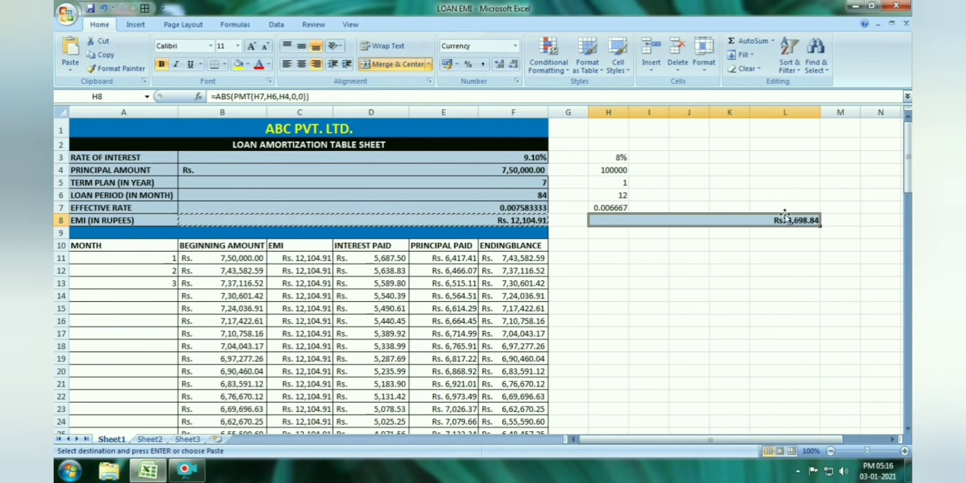
click(609, 268)
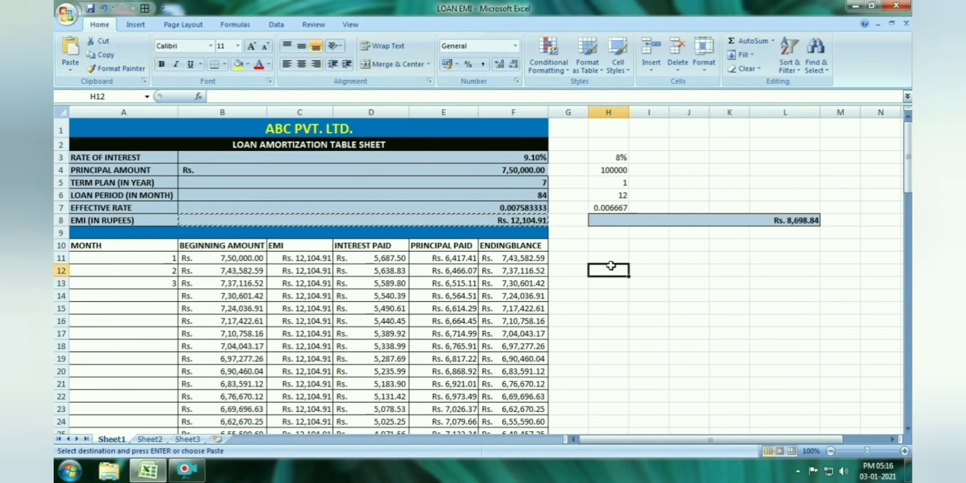
- Examine the EMI formula in H8 with its referenced cells and the schedule headings in B10:F10
click(618, 219)
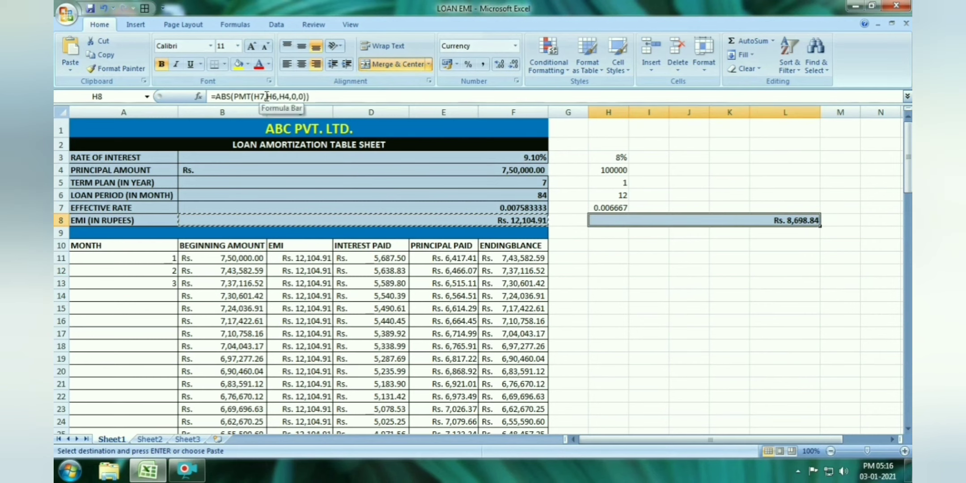
click(325, 96)
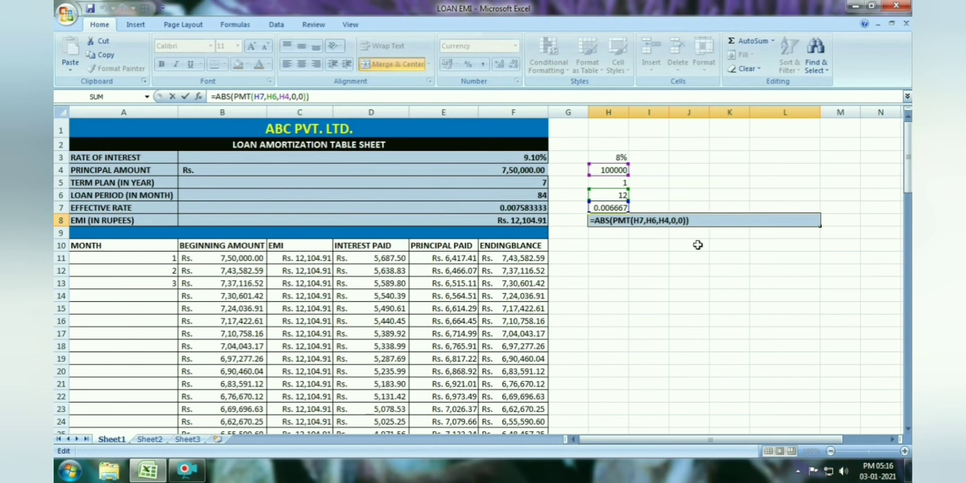
click(677, 257)
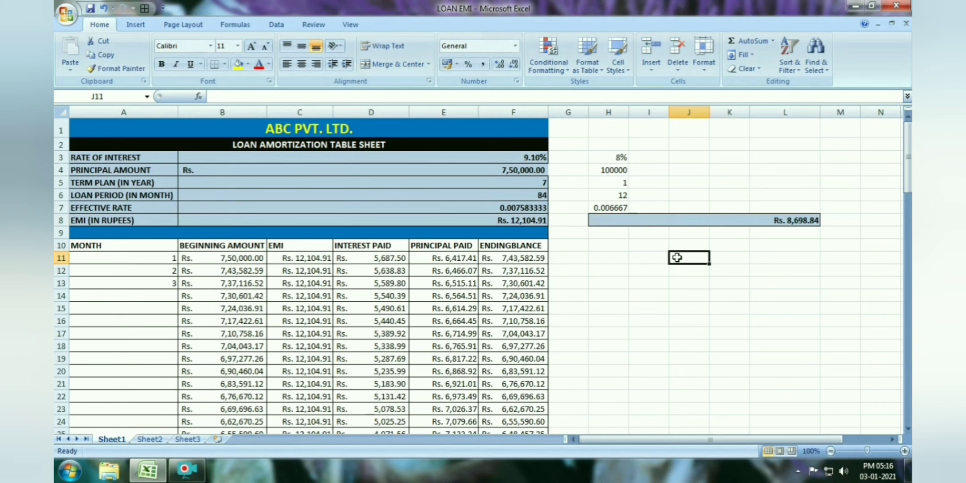
click(700, 220)
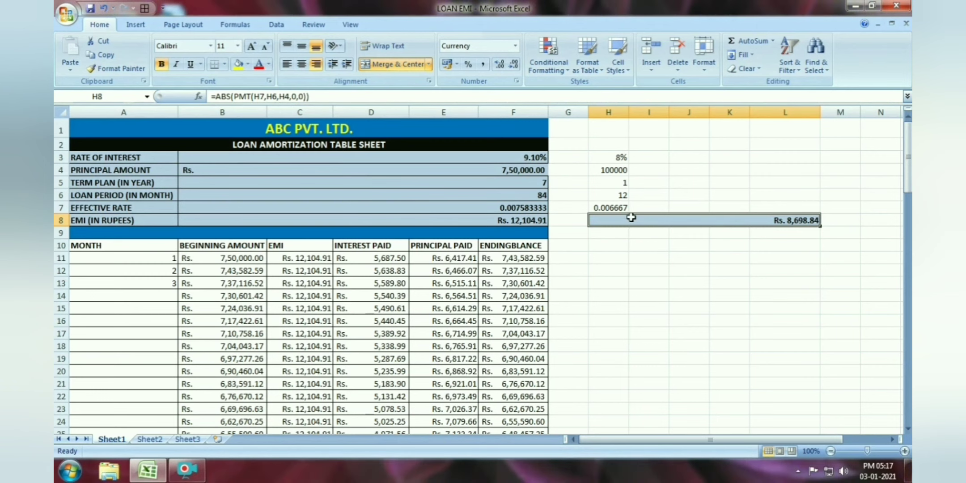
click(767, 293)
click(611, 235)
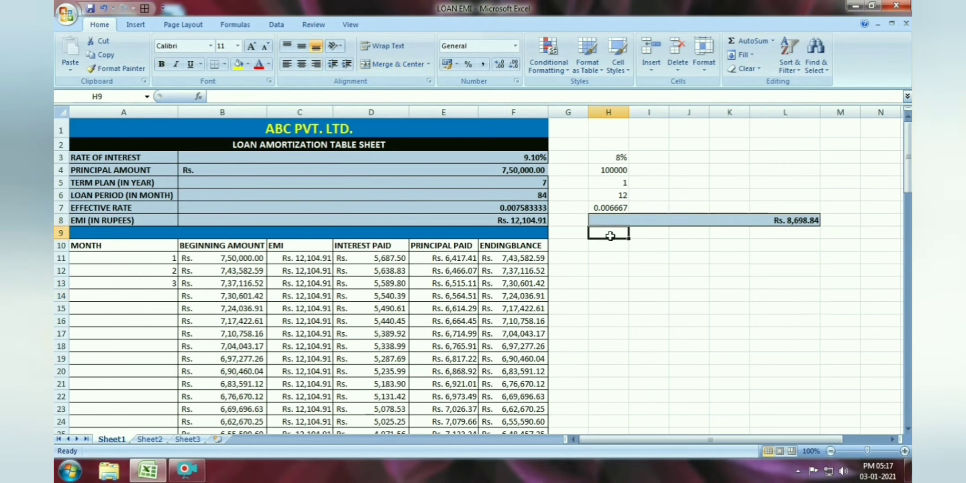
click(605, 245)
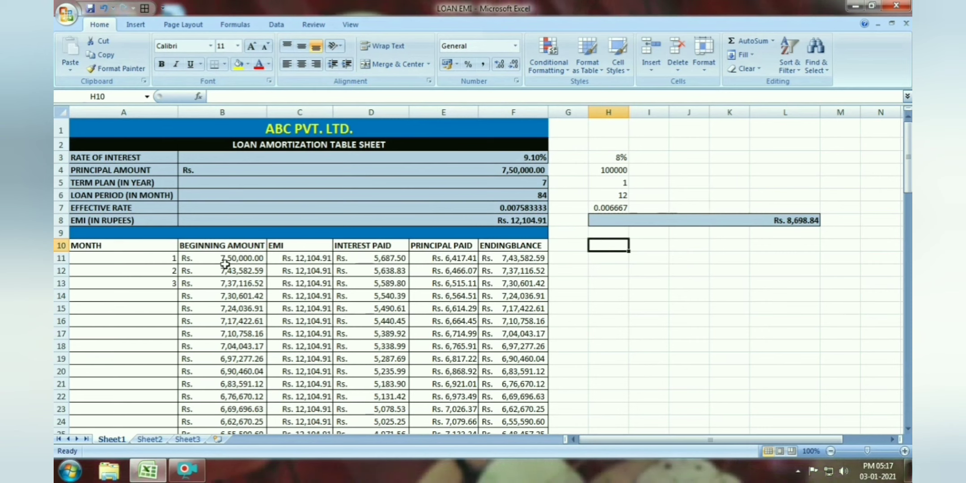
drag(189, 245, 485, 245)
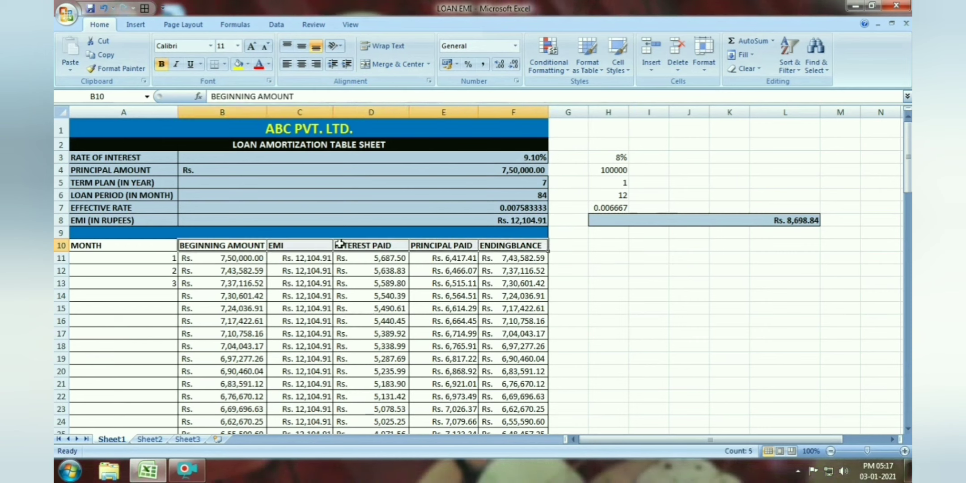
click(640, 337)
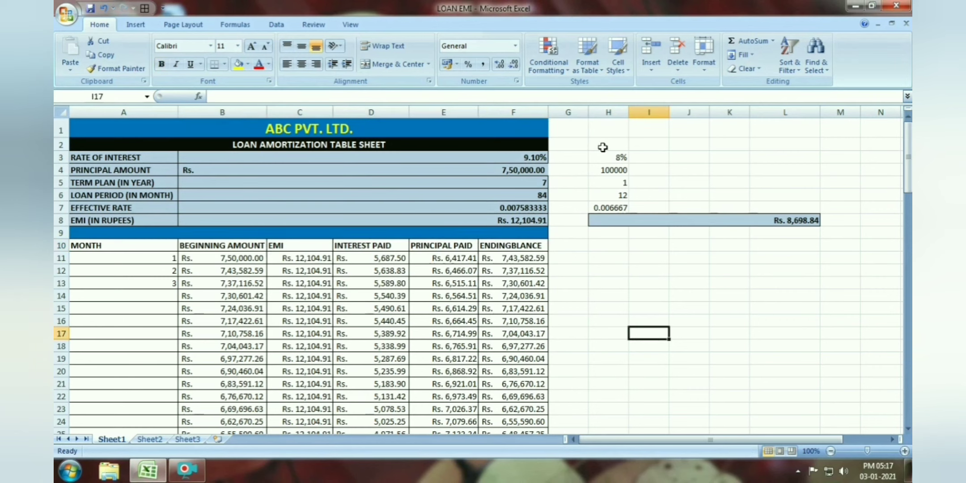
- Clear the contents of the sample calculation range H2:L10
drag(599, 145, 743, 249)
key(Delete)
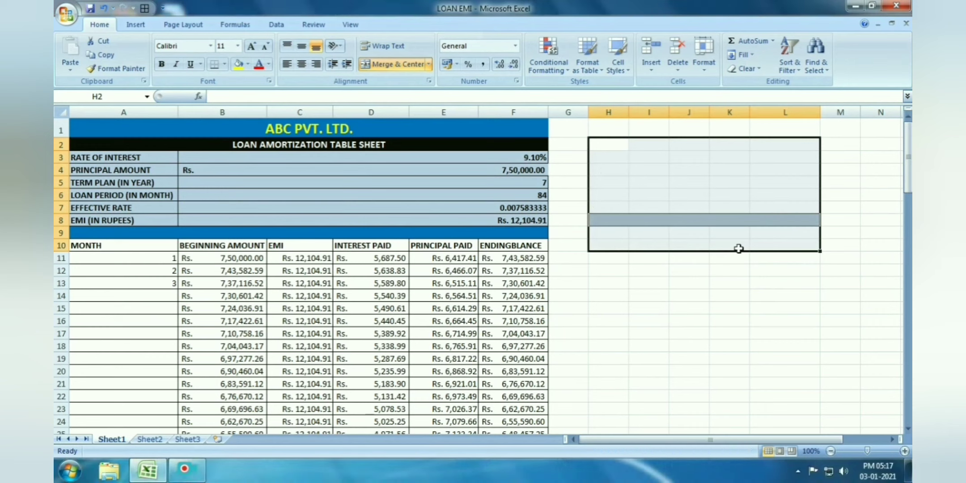
click(677, 292)
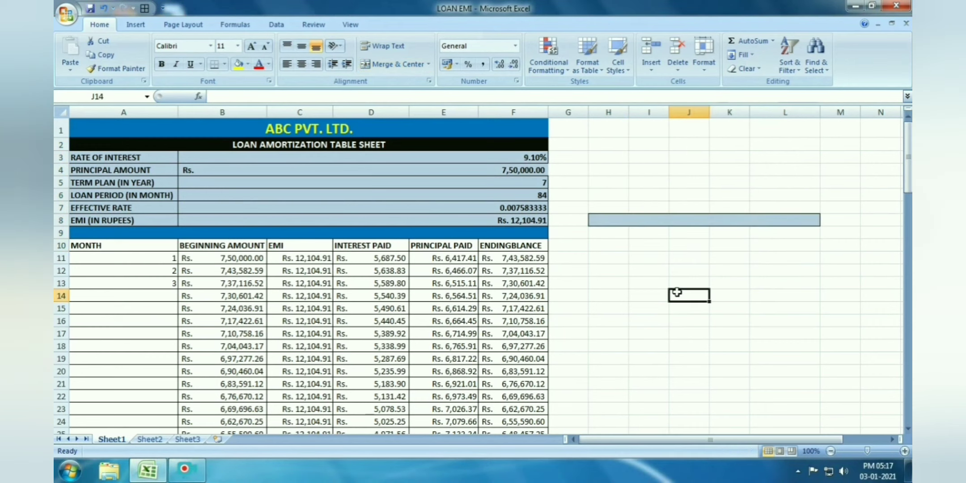